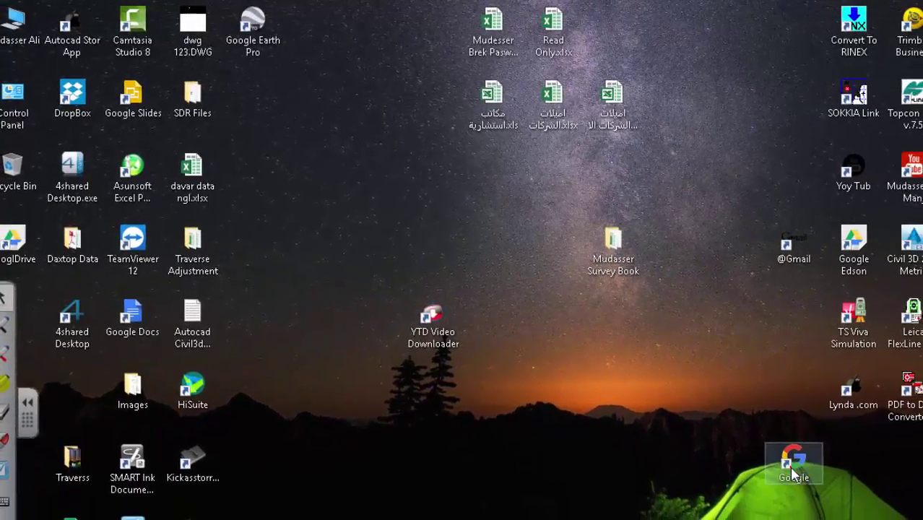
Open Google in the browser and search the web for the channel owner's full name.
{"action": "double_click", "coordinate": [791, 468]}
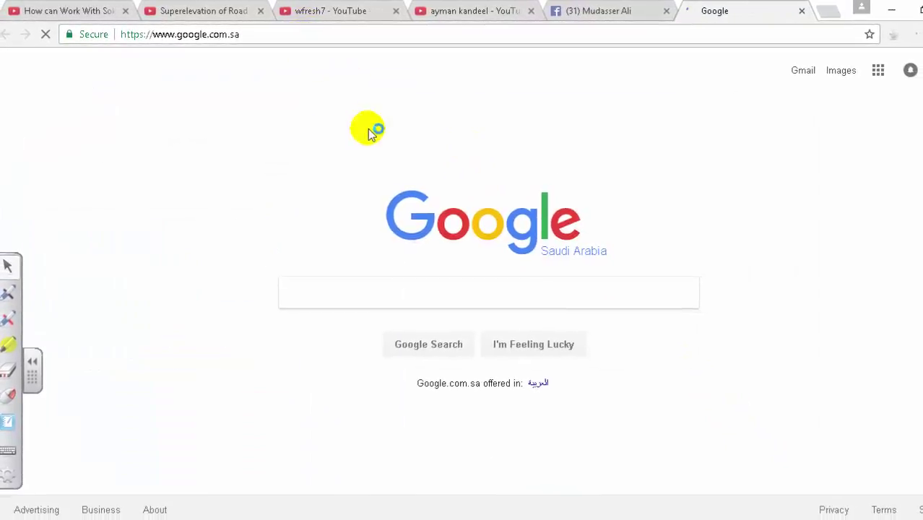
{"action": "left_click", "coordinate": [314, 302]}
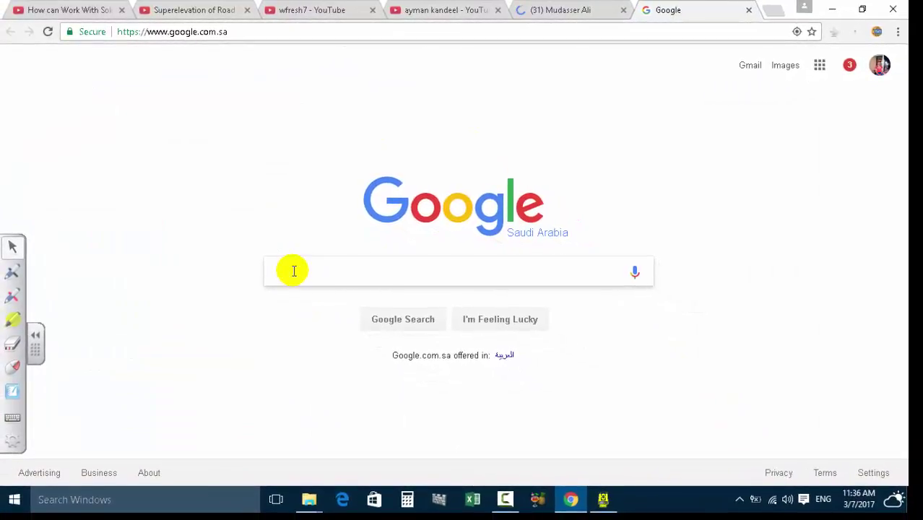
{"action": "type", "text": "mu"}
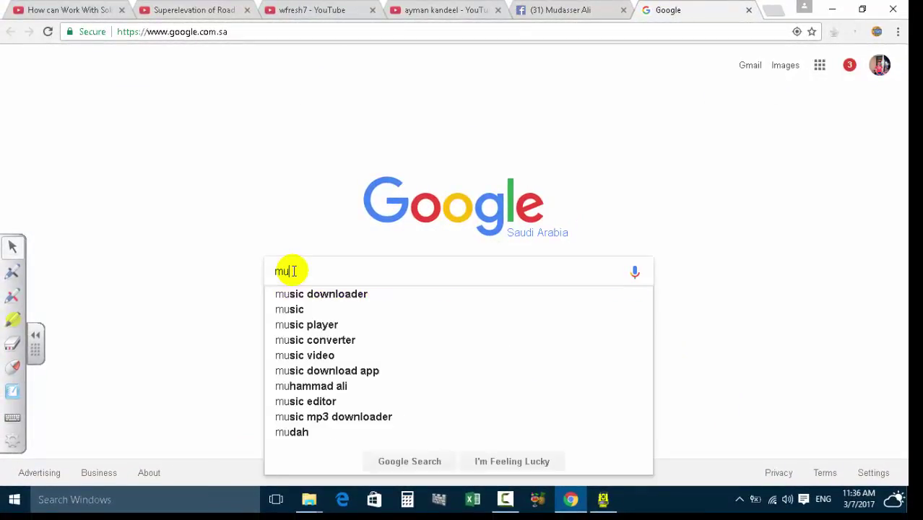
{"action": "type", "text": "dasser"}
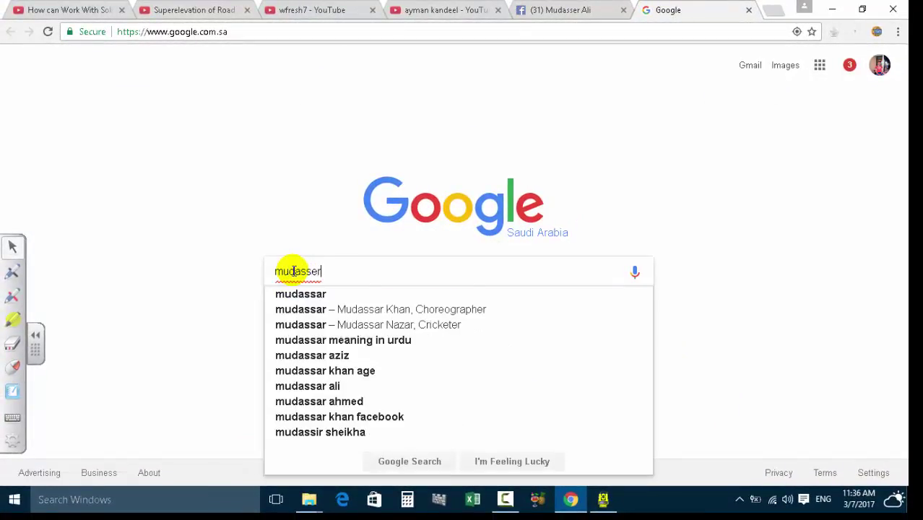
{"action": "type", "text": " ali"}
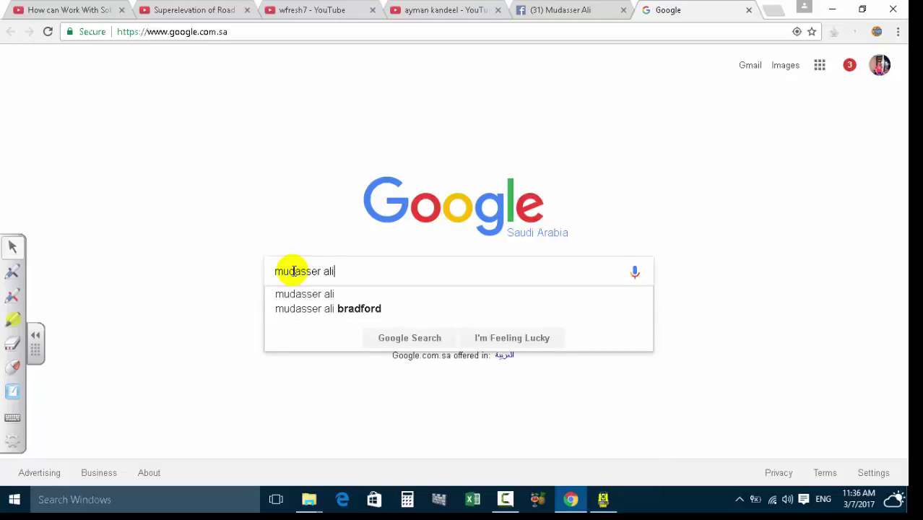
{"action": "type", "text": " ma"}
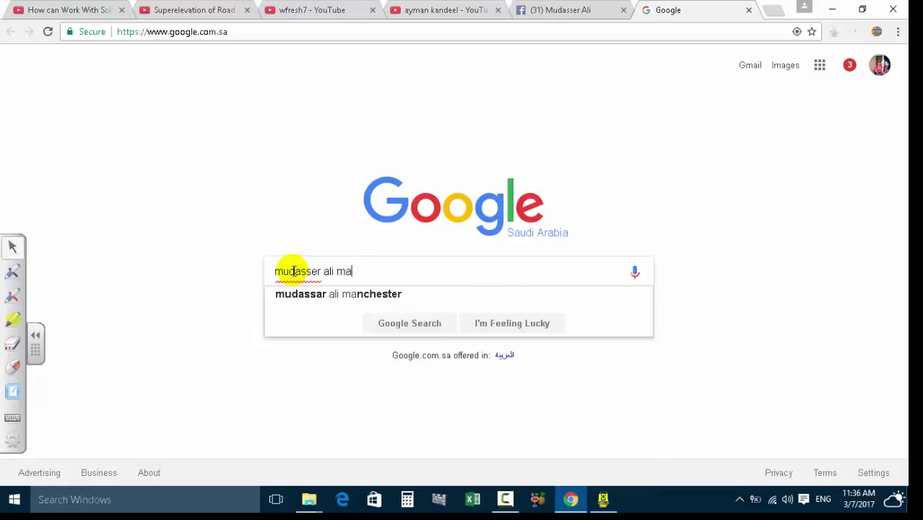
{"action": "type", "text": "nj"}
{"action": "key", "text": "Return"}
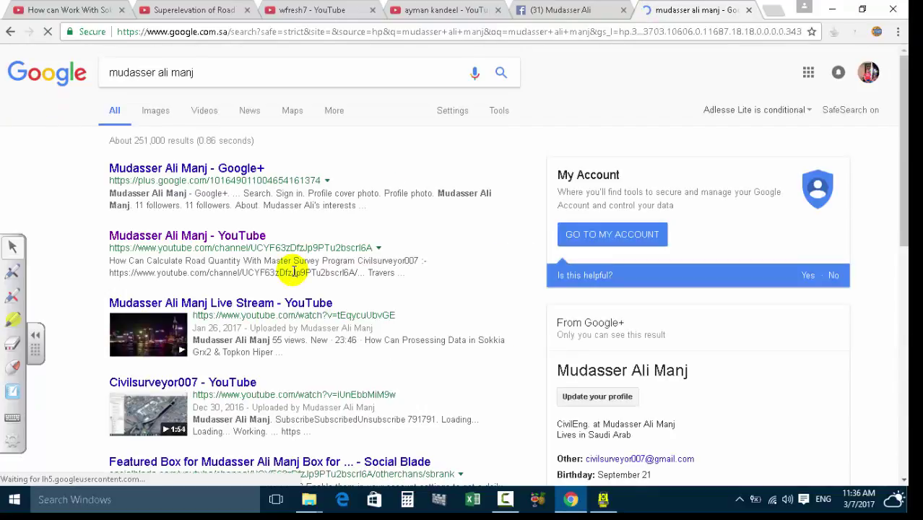
Examine the web results for the channel owner's YouTube channel, videos, social profiles and images.
{"action": "scroll", "coordinate": [319, 215], "scroll_direction": "down", "scroll_amount": 4}
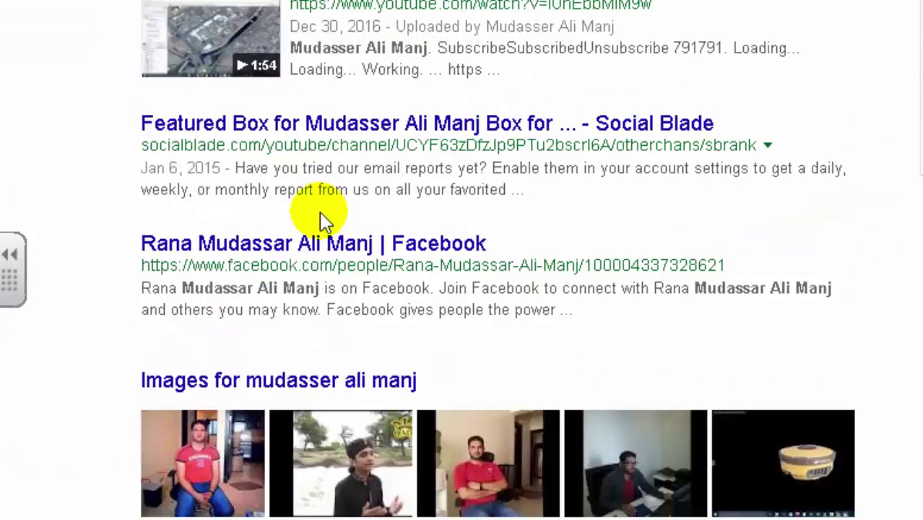
{"action": "scroll", "coordinate": [192, 242], "scroll_direction": "down", "scroll_amount": 3}
{"action": "scroll", "coordinate": [202, 154], "scroll_direction": "up", "scroll_amount": 5}
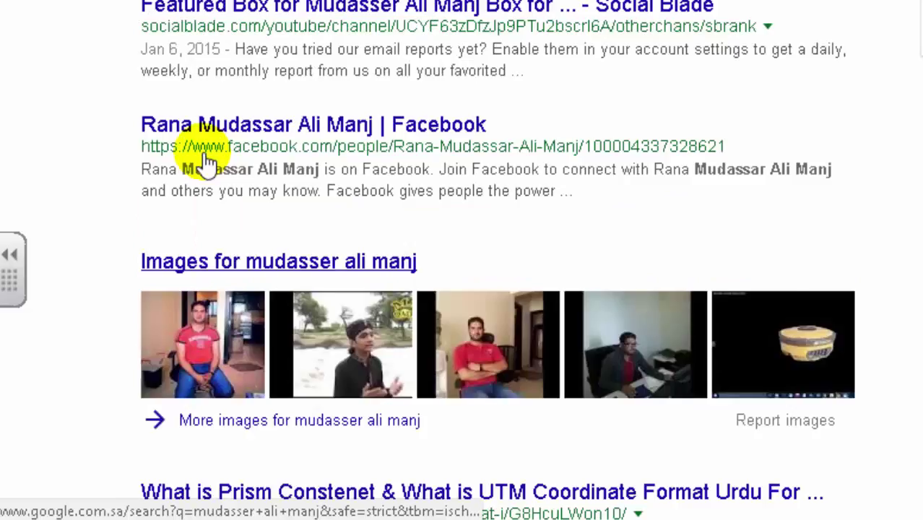
{"action": "scroll", "coordinate": [220, 62], "scroll_direction": "down", "scroll_amount": 6}
{"action": "scroll", "coordinate": [234, 85], "scroll_direction": "up", "scroll_amount": 2}
{"action": "scroll", "coordinate": [233, 85], "scroll_direction": "up", "scroll_amount": 10}
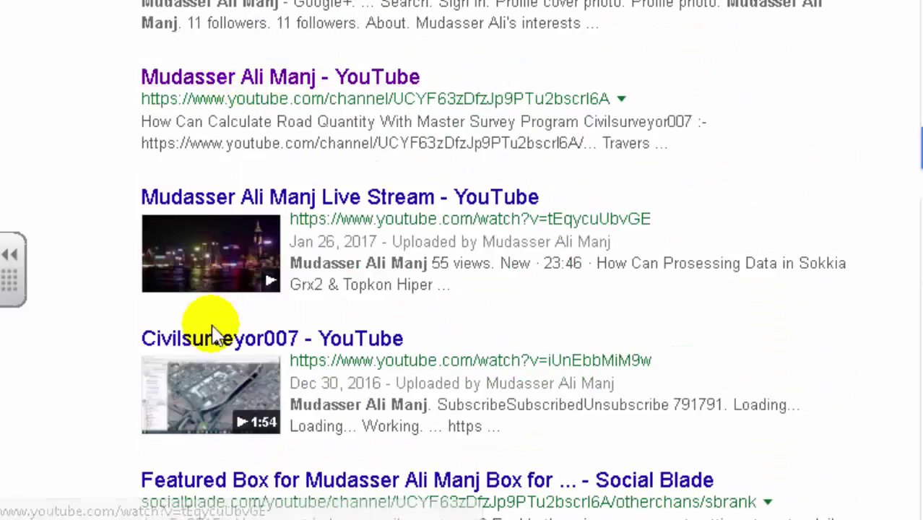
{"action": "scroll", "coordinate": [262, 233], "scroll_direction": "down", "scroll_amount": 3}
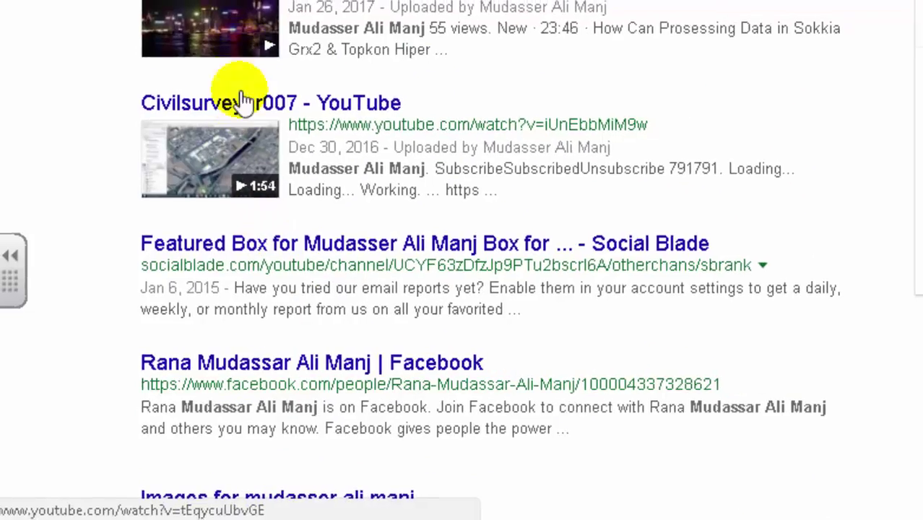
{"action": "scroll", "coordinate": [241, 108], "scroll_direction": "up", "scroll_amount": 4}
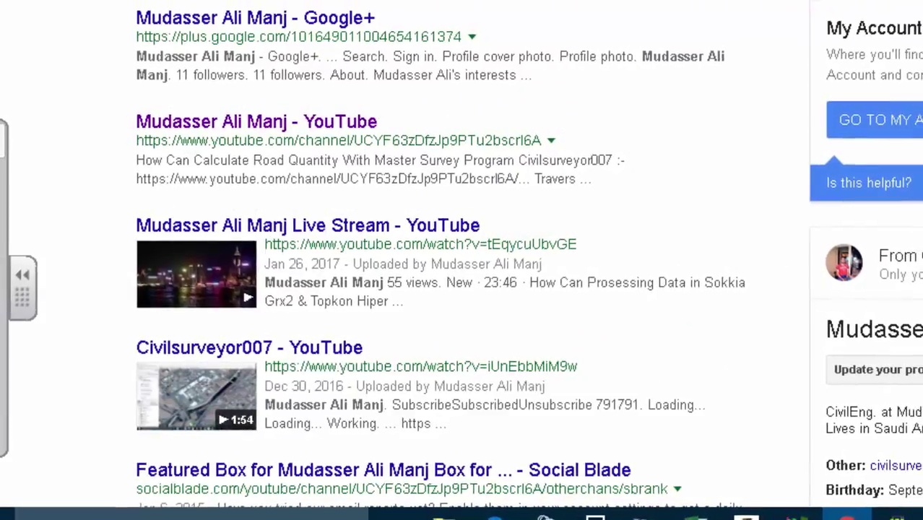
Search the web for YouTube and open its website from the results.
{"action": "type", "text": "youyo"}
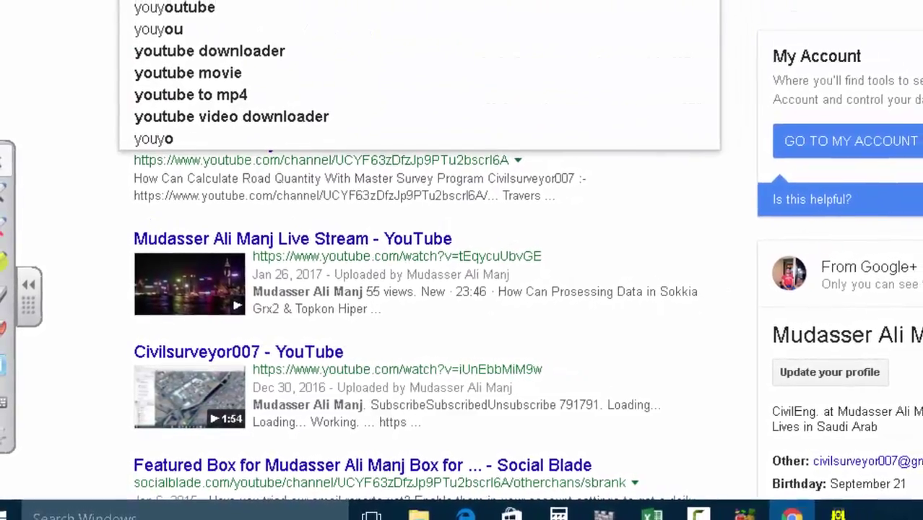
{"action": "left_click", "coordinate": [298, 10]}
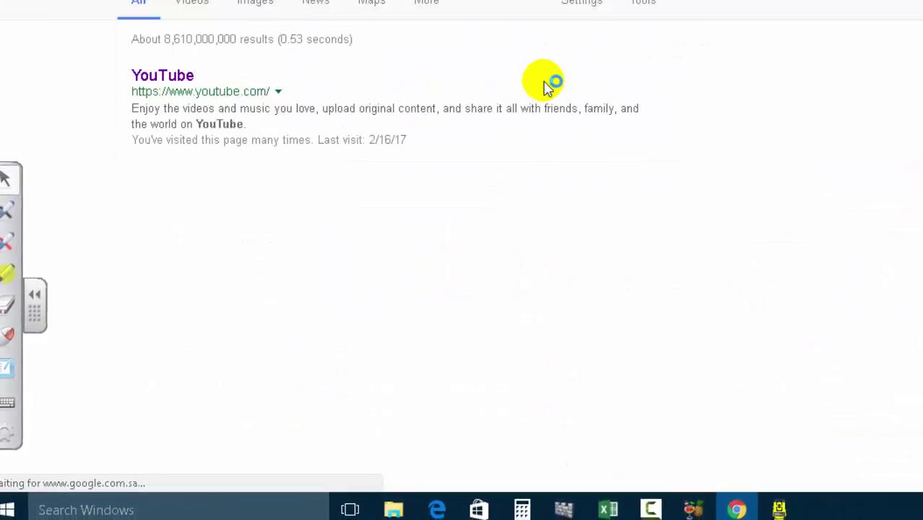
{"action": "left_click", "coordinate": [160, 97]}
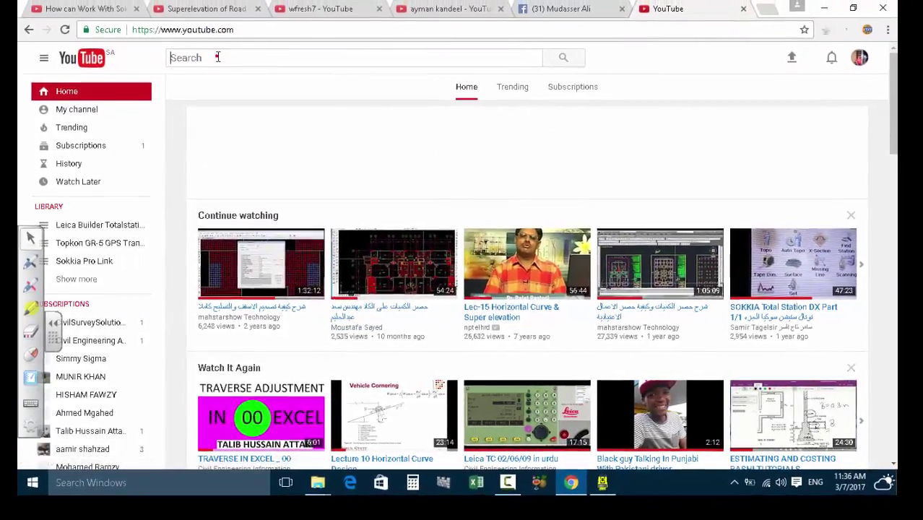
Search YouTube for the channel owner's name and open the matching channel.
{"action": "left_click", "coordinate": [223, 47]}
{"action": "type", "text": "mudasser"}
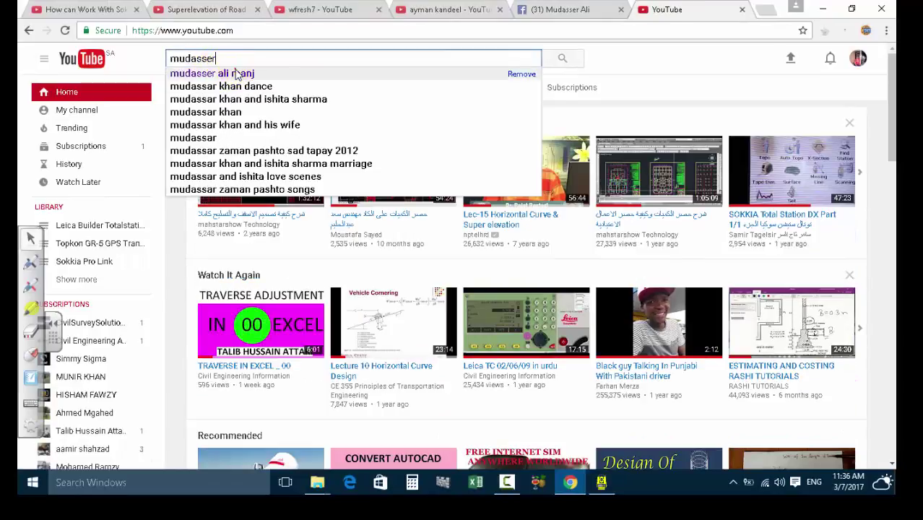
{"action": "left_click", "coordinate": [242, 73]}
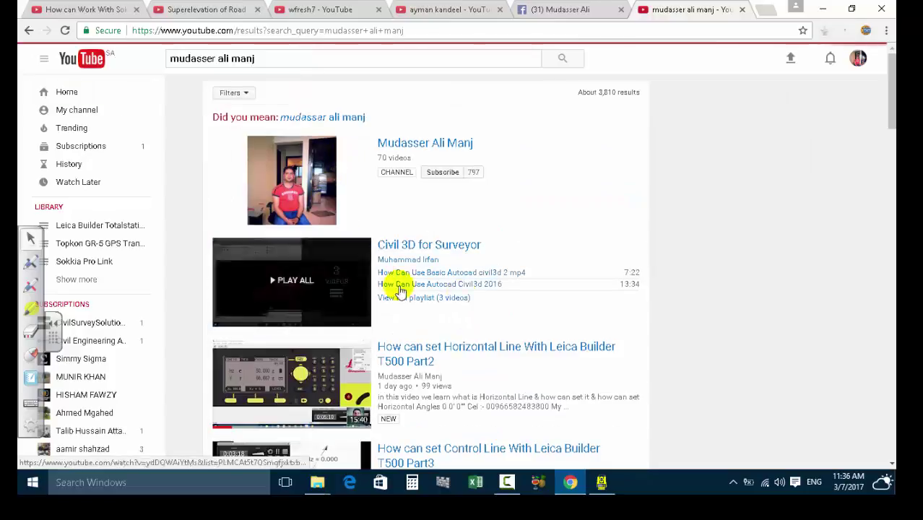
{"action": "left_click", "coordinate": [433, 144]}
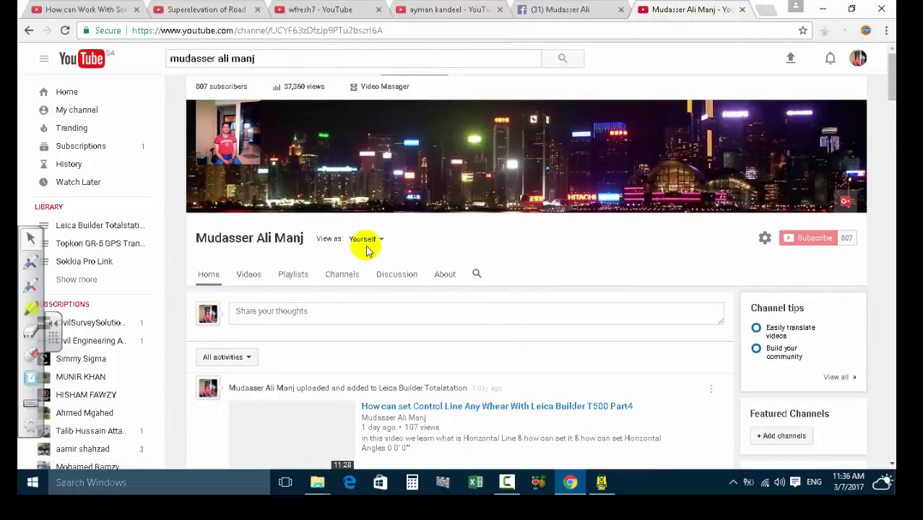
Open the channel's playlists and look through the created surveying, AutoCAD and Civil 3D training playlists.
{"action": "scroll", "coordinate": [257, 290], "scroll_direction": "down", "scroll_amount": 2}
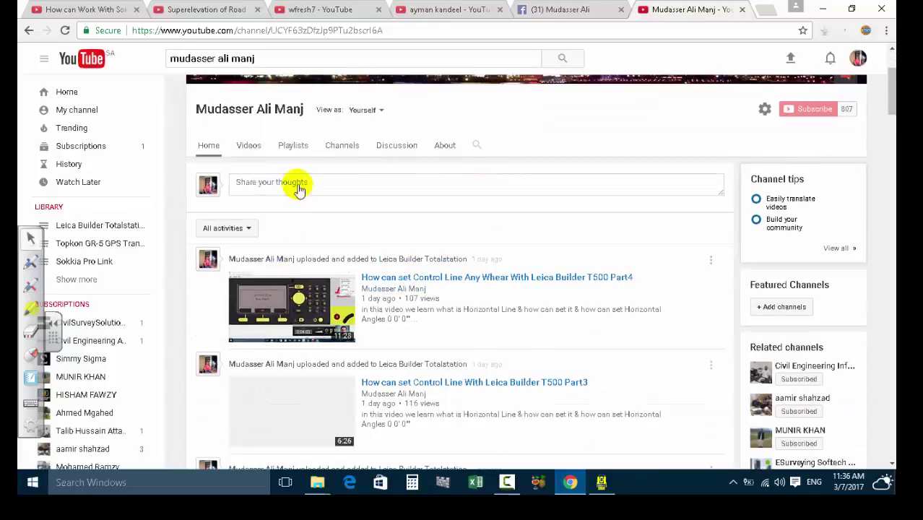
{"action": "left_click", "coordinate": [292, 144]}
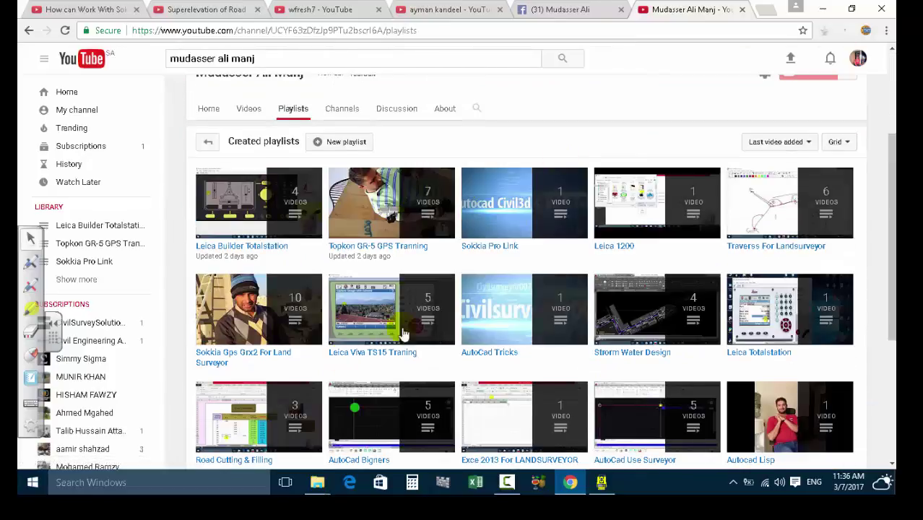
{"action": "scroll", "coordinate": [408, 295], "scroll_direction": "down", "scroll_amount": 5}
{"action": "scroll", "coordinate": [335, 316], "scroll_direction": "up", "scroll_amount": 7}
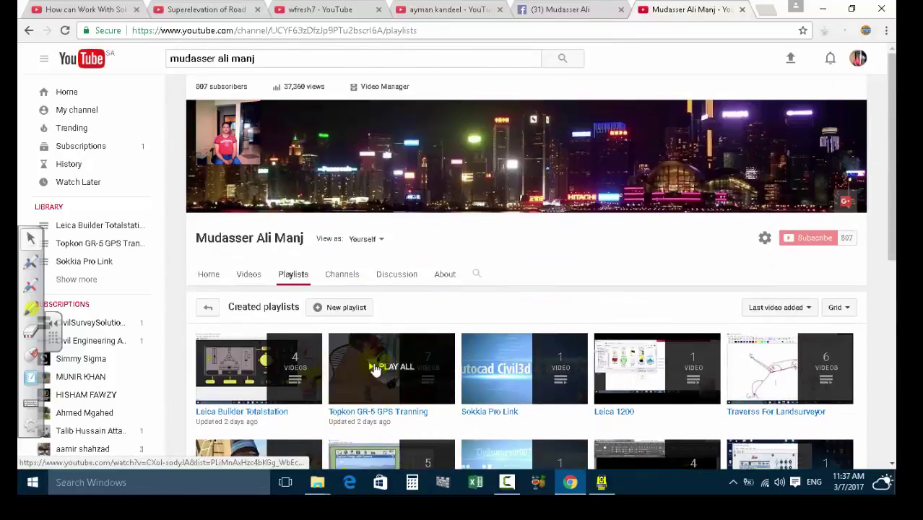
{"action": "scroll", "coordinate": [334, 315], "scroll_direction": "up", "scroll_amount": 1}
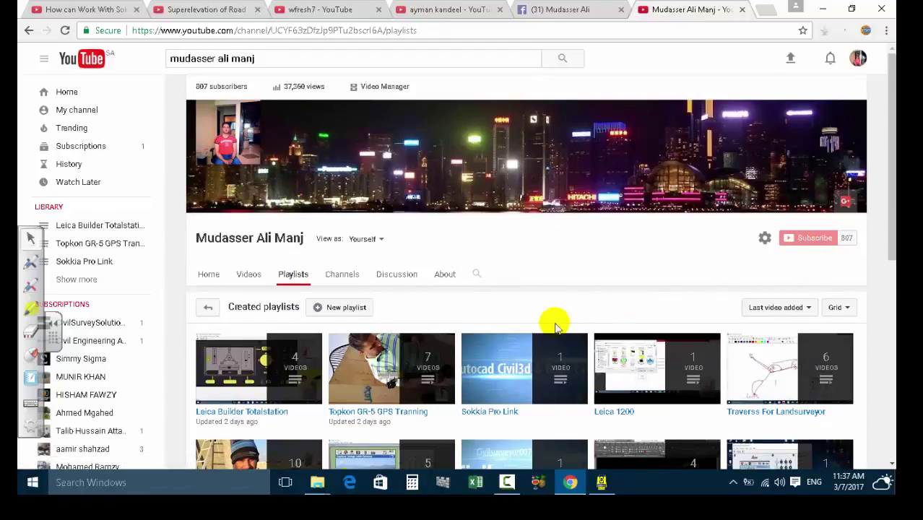
{"action": "scroll", "coordinate": [532, 336], "scroll_direction": "down", "scroll_amount": 7}
{"action": "scroll", "coordinate": [535, 345], "scroll_direction": "up", "scroll_amount": 5}
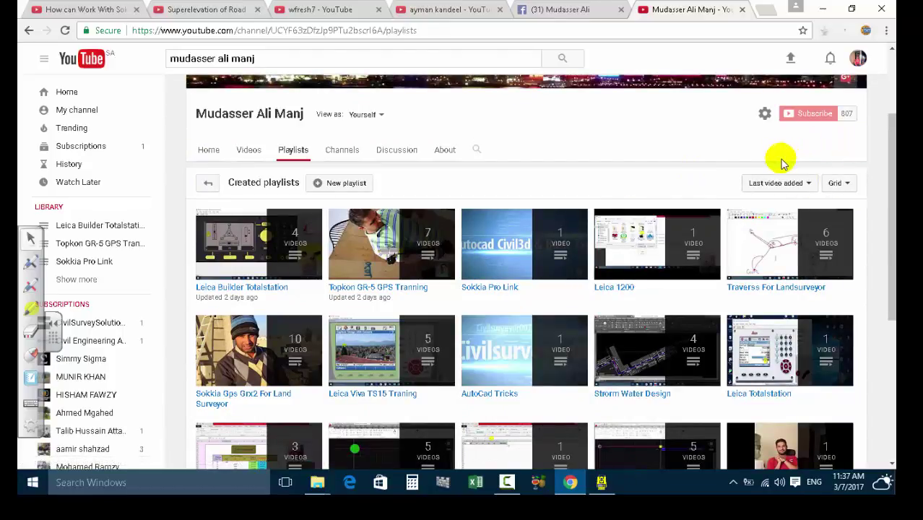
{"action": "scroll", "coordinate": [552, 262], "scroll_direction": "down", "scroll_amount": 4}
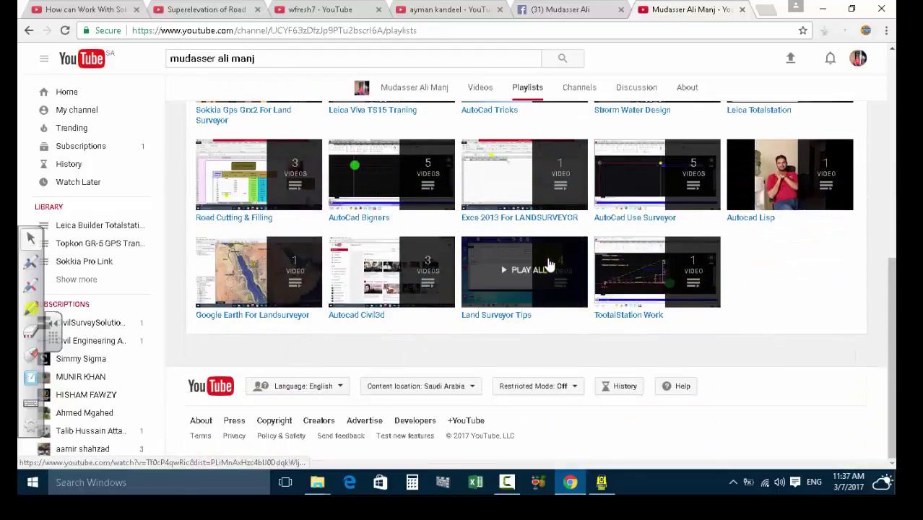
{"action": "scroll", "coordinate": [390, 296], "scroll_direction": "up", "scroll_amount": 5}
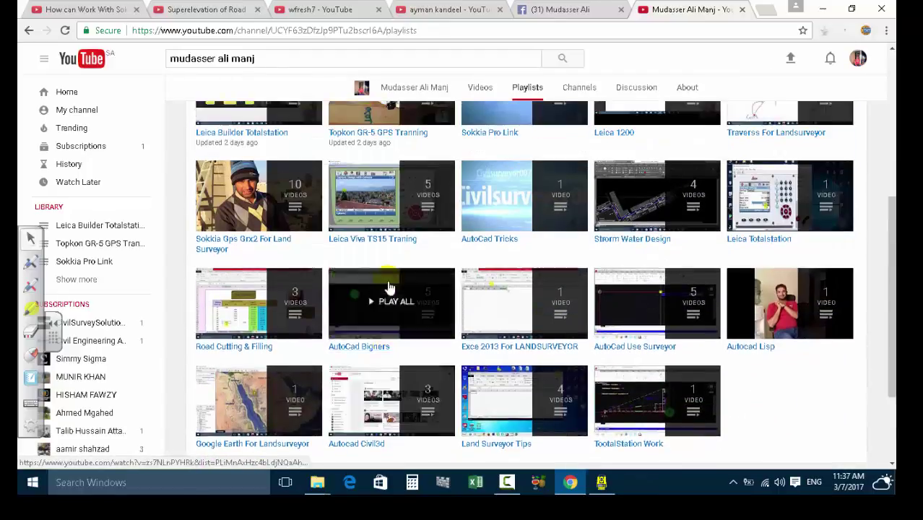
{"action": "scroll", "coordinate": [390, 296], "scroll_direction": "down", "scroll_amount": 2}
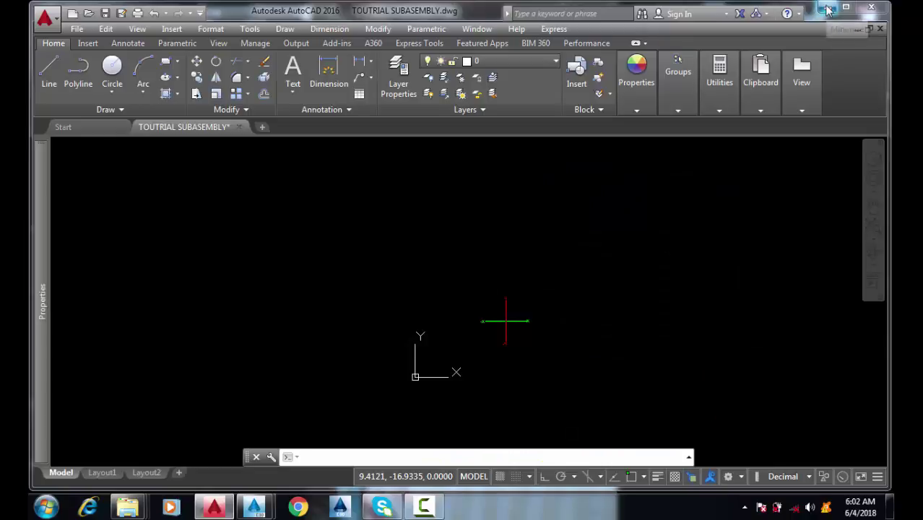
View the sheets of the TYPICAL SECTIONS drawing in Civil 3D, and briefly view the empty flowchart in Subassembly Composer.
{"action": "left_click", "coordinate": [829, 9]}
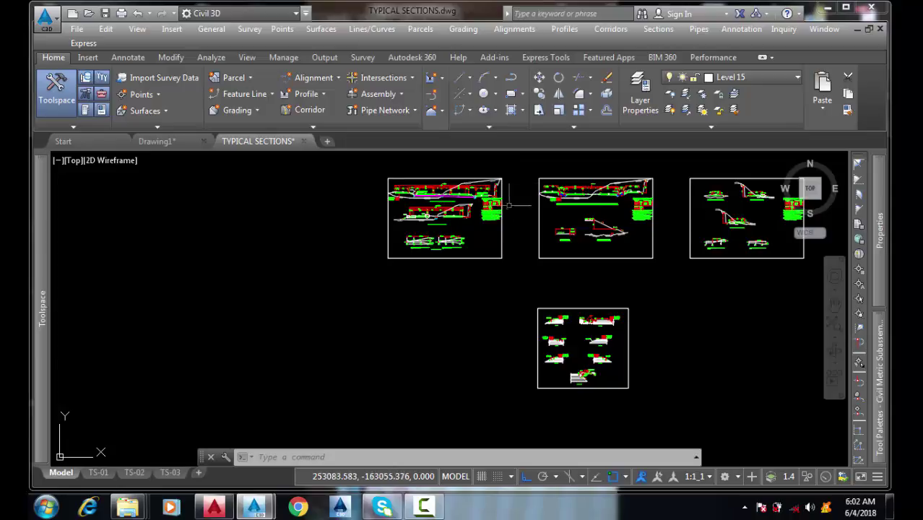
{"action": "scroll", "coordinate": [507, 220], "scroll_direction": "down", "scroll_amount": 2}
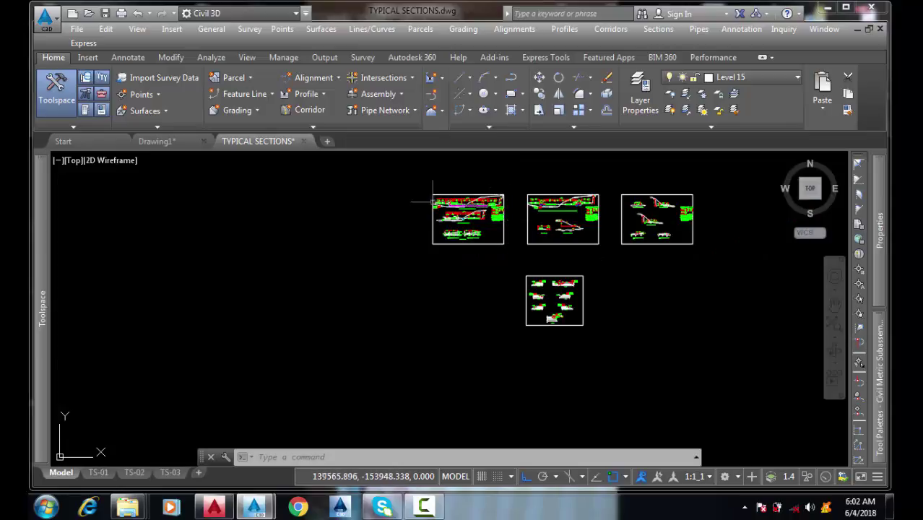
{"action": "scroll", "coordinate": [445, 229], "scroll_direction": "down", "scroll_amount": 2}
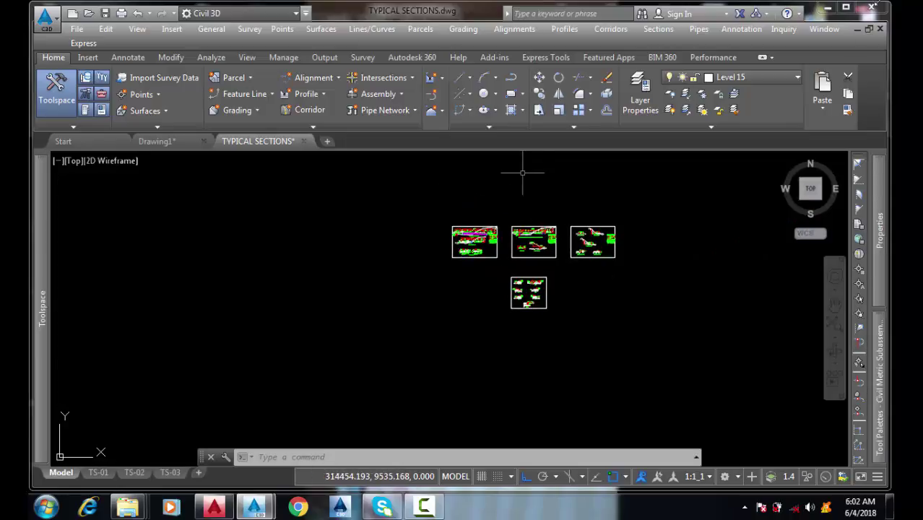
{"action": "left_click", "coordinate": [343, 506]}
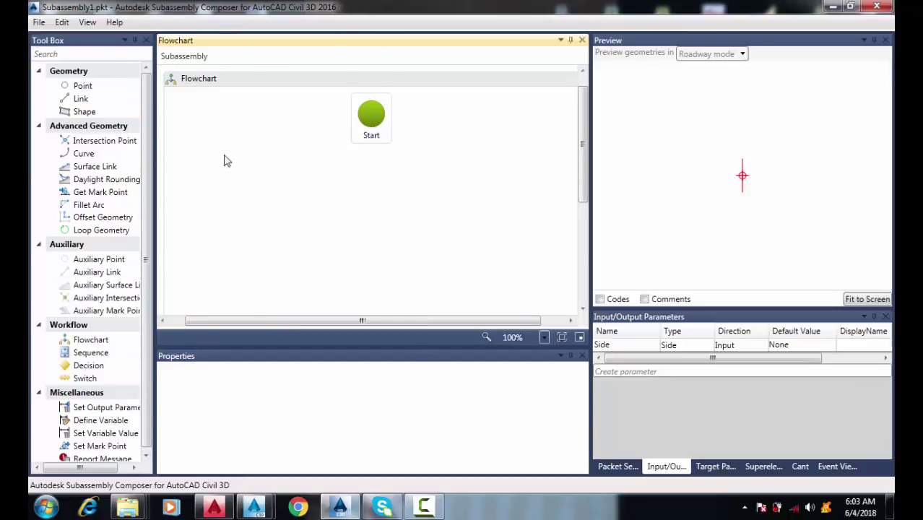
{"action": "left_click", "coordinate": [833, 6]}
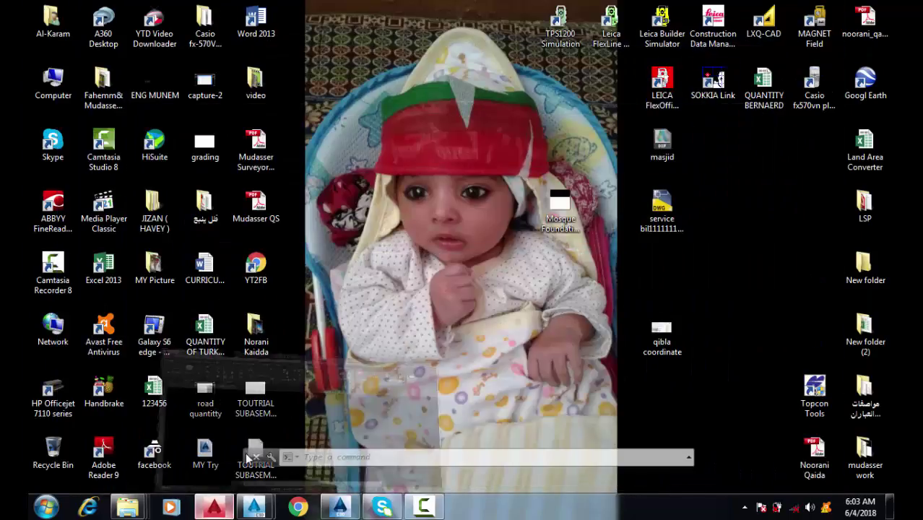
Switch to AutoCAD and examine the X and Y axes sketch in the TOUTRIAL SUBASEMBLY drawing.
{"action": "left_click", "coordinate": [214, 505]}
{"action": "middle_click_drag", "start_coordinate": [458, 276], "coordinate": [494, 334]}
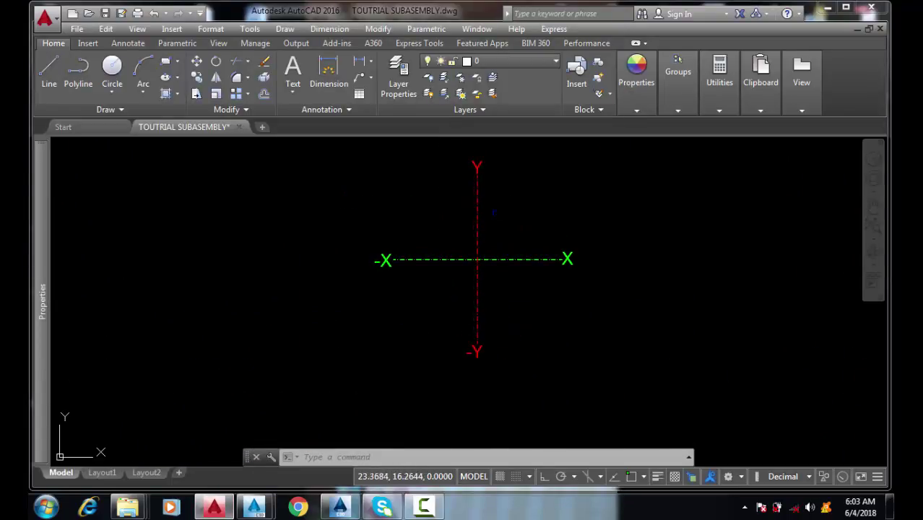
{"action": "scroll", "coordinate": [494, 318], "scroll_direction": "down", "scroll_amount": 2}
{"action": "scroll", "coordinate": [525, 330], "scroll_direction": "up", "scroll_amount": 2}
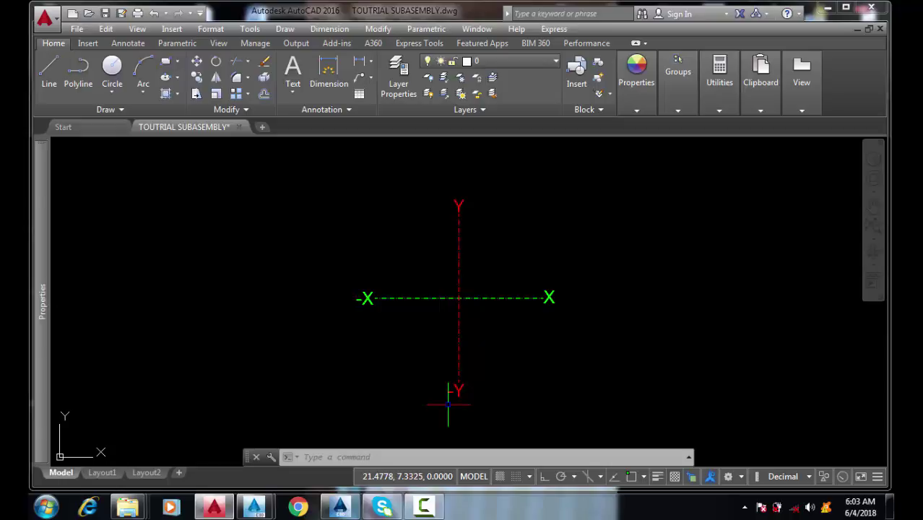
{"action": "left_click", "coordinate": [827, 7]}
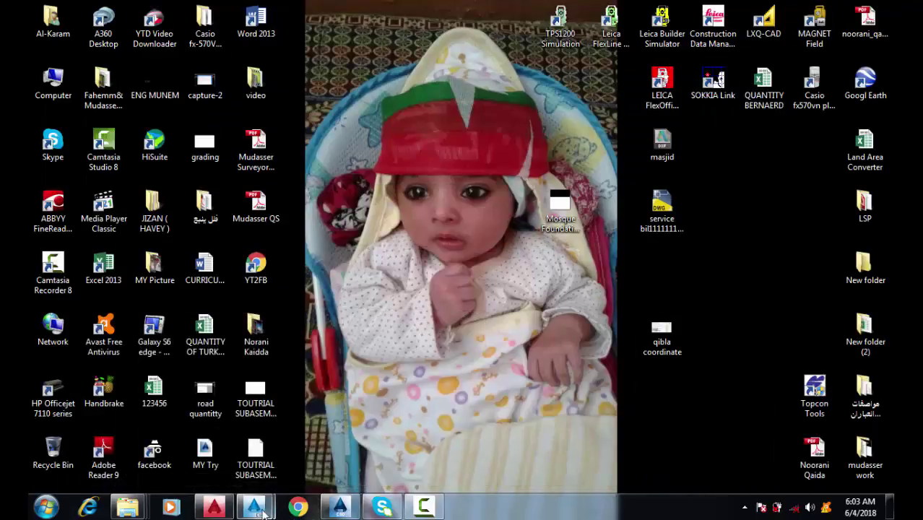
Switch back to Civil 3D and show the TYPICAL SECTIONS drawing.
{"action": "mouse_move", "coordinate": [260, 509]}
{"action": "left_click", "coordinate": [311, 438]}
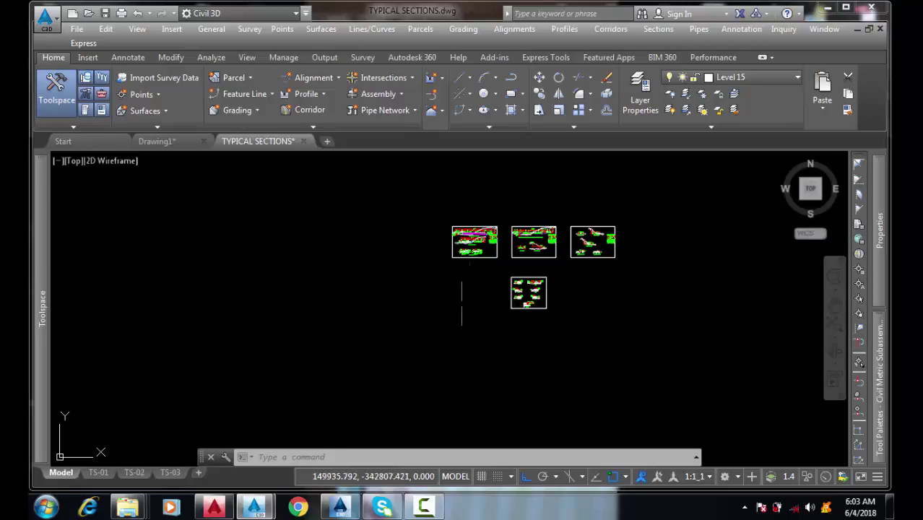
Open the Plan drawing from the Start page.
{"action": "scroll", "coordinate": [496, 215], "scroll_direction": "up", "scroll_amount": 4}
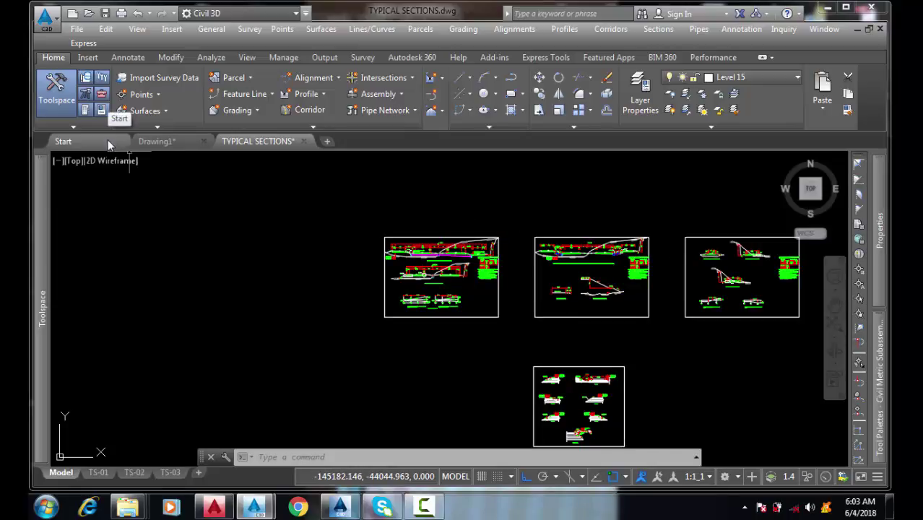
{"action": "left_click", "coordinate": [107, 139]}
{"action": "left_click", "coordinate": [372, 315]}
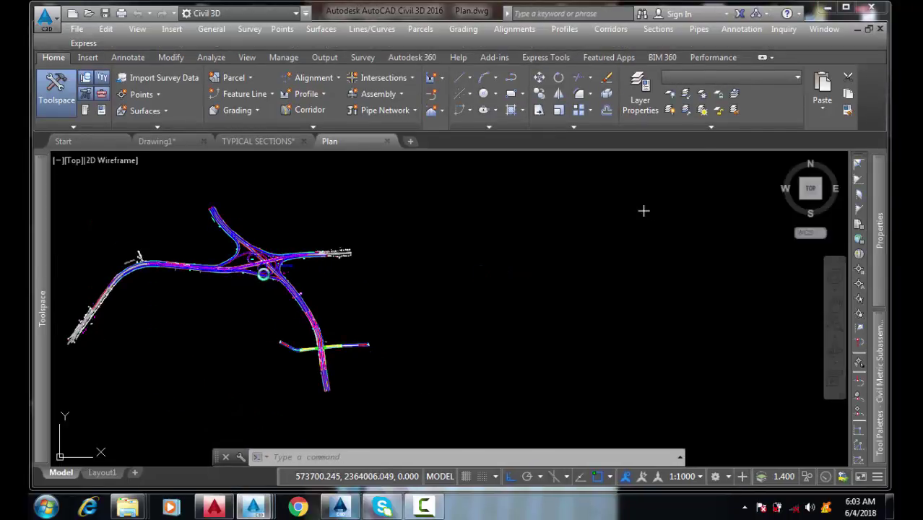
Examine the road interchange in the Plan drawing, including Loop-5, Loop-6 and the surrounding ramps and service roads.
{"action": "scroll", "coordinate": [478, 305], "scroll_direction": "down", "scroll_amount": 5}
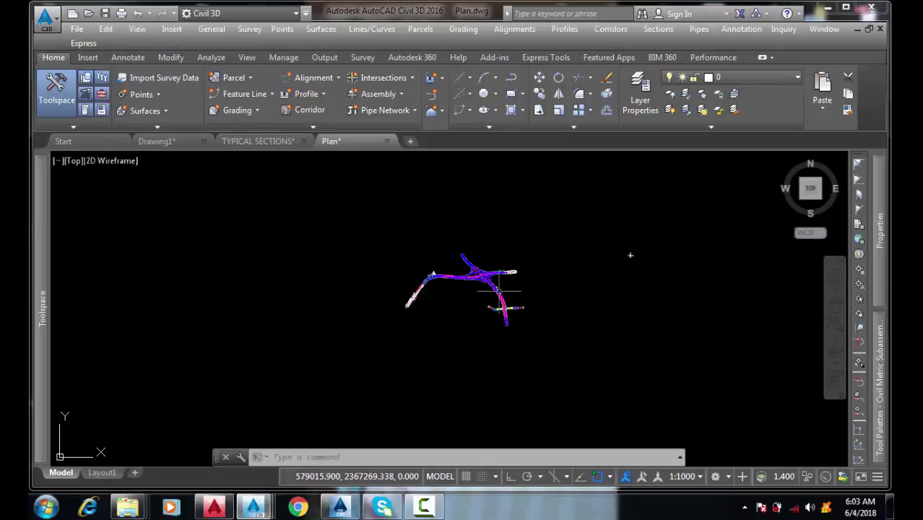
{"action": "scroll", "coordinate": [477, 274], "scroll_direction": "up", "scroll_amount": 5}
{"action": "scroll", "coordinate": [460, 259], "scroll_direction": "up", "scroll_amount": 8}
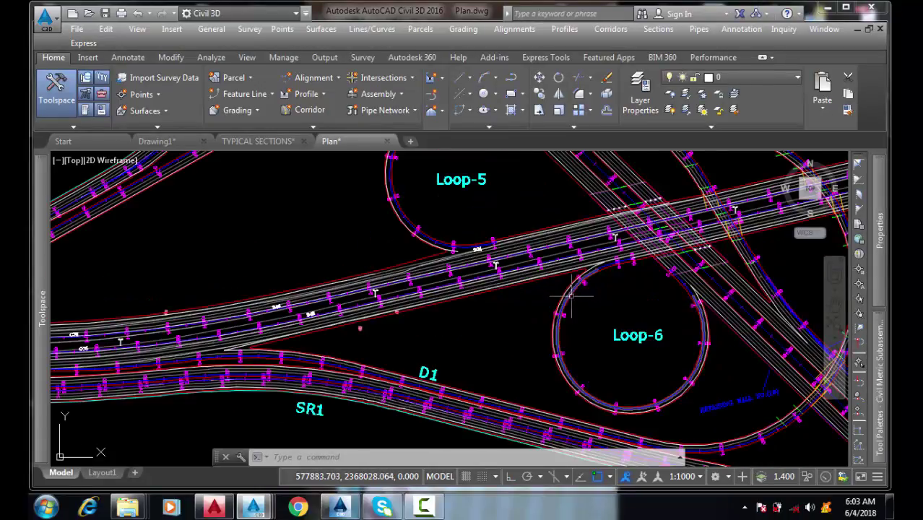
{"action": "scroll", "coordinate": [541, 286], "scroll_direction": "down", "scroll_amount": 2}
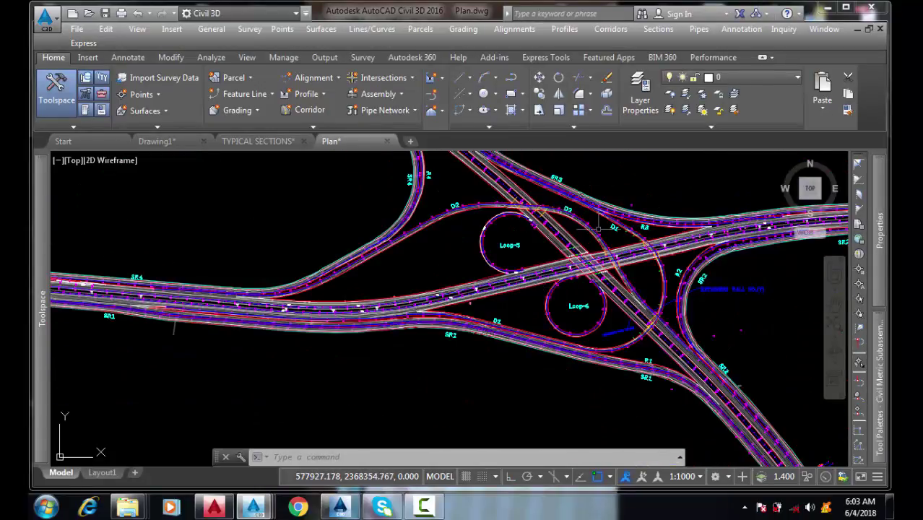
{"action": "scroll", "coordinate": [508, 302], "scroll_direction": "down", "scroll_amount": 4}
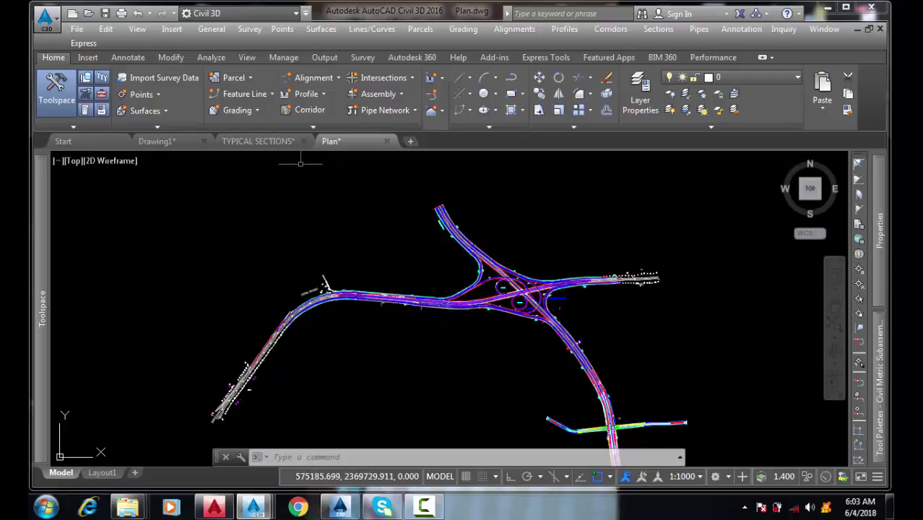
Return to the TYPICAL SECTIONS drawing and show its model space.
{"action": "left_click", "coordinate": [288, 145]}
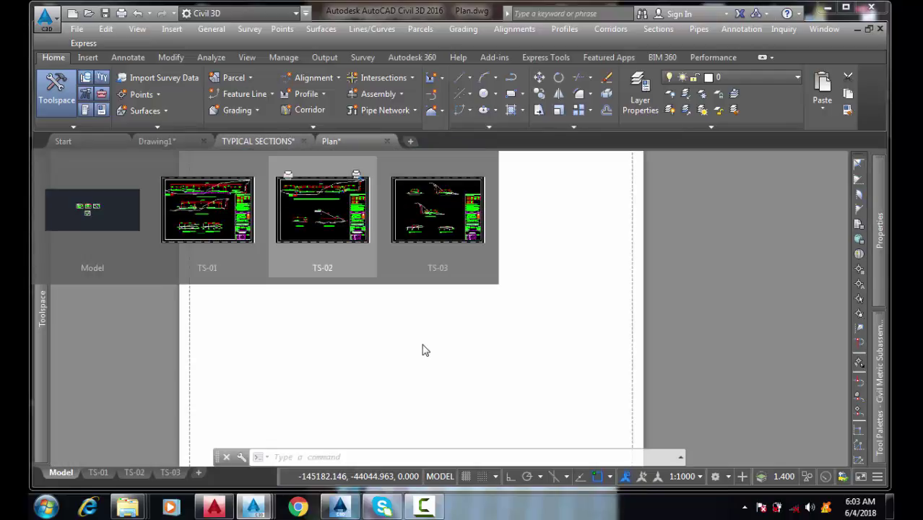
{"action": "key", "text": "ctrl+Tab"}
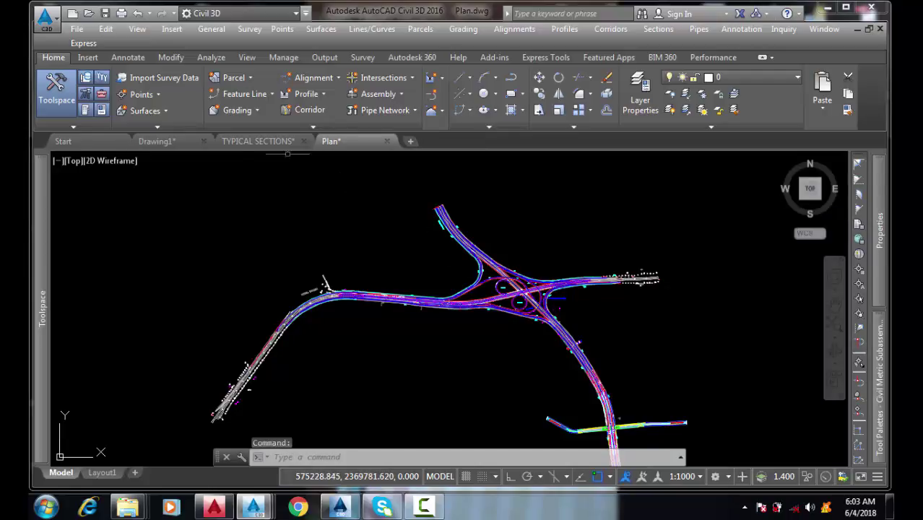
{"action": "left_click", "coordinate": [263, 145]}
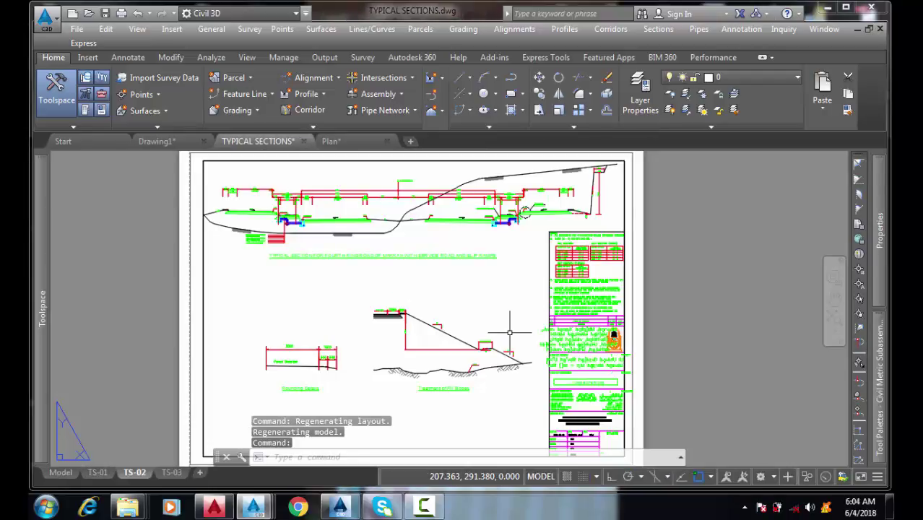
{"action": "left_click", "coordinate": [60, 473]}
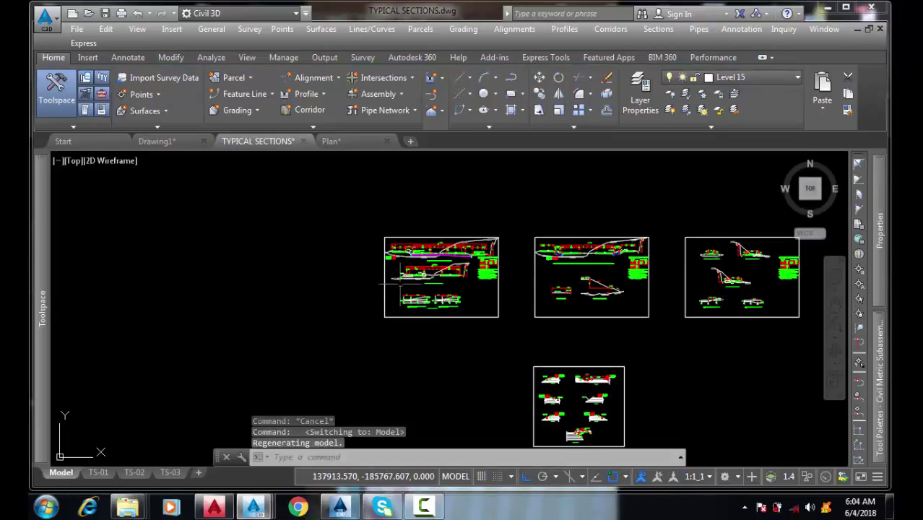
Examine the first sheet's typical section for Fourth Ring Road of Makkah with service road, including its title, and compare the neighbouring sheets.
{"action": "scroll", "coordinate": [405, 279], "scroll_direction": "up", "scroll_amount": 6}
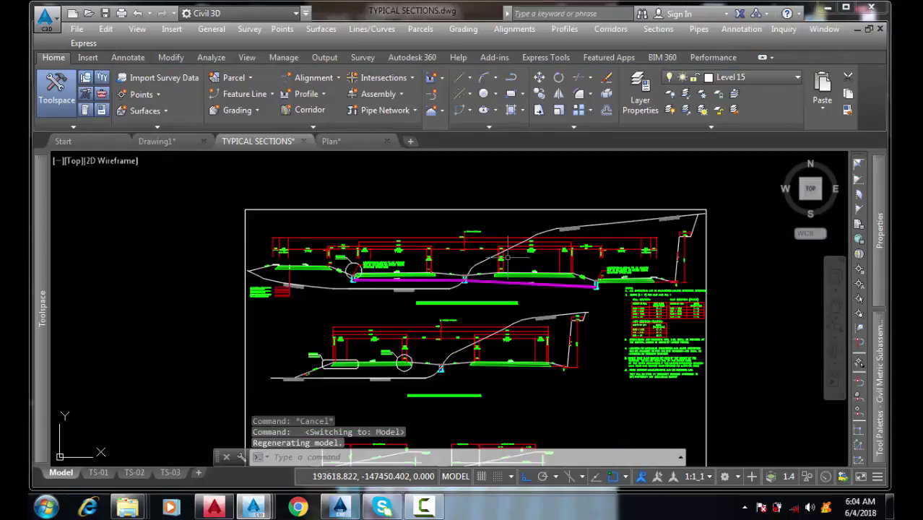
{"action": "scroll", "coordinate": [469, 303], "scroll_direction": "up", "scroll_amount": 4}
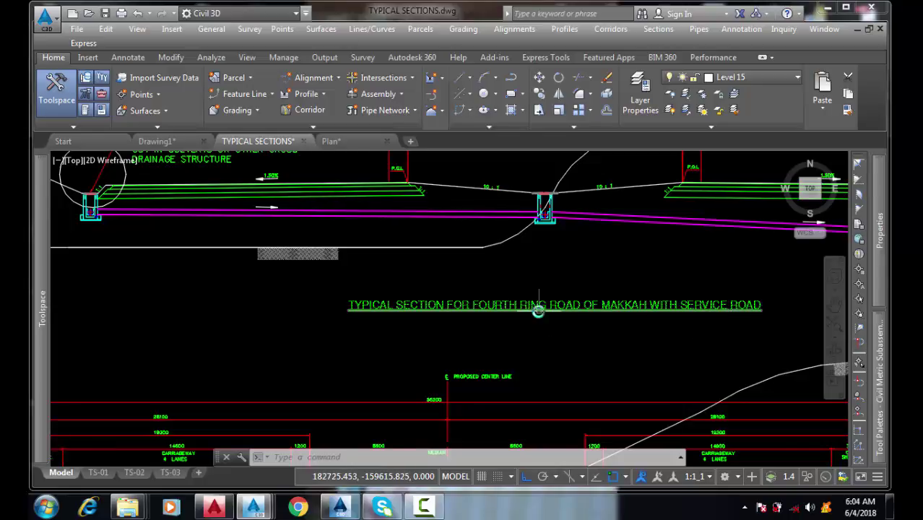
{"action": "scroll", "coordinate": [537, 310], "scroll_direction": "down", "scroll_amount": 4}
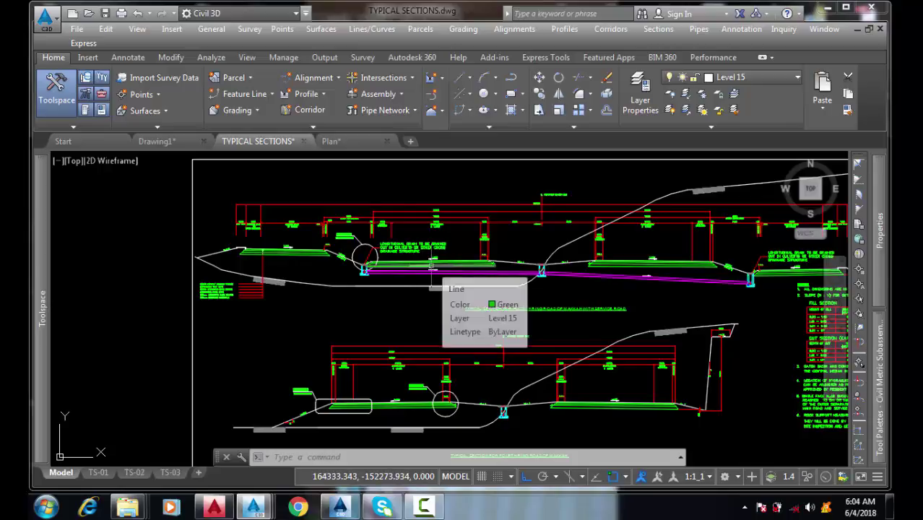
{"action": "scroll", "coordinate": [354, 225], "scroll_direction": "down", "scroll_amount": 2}
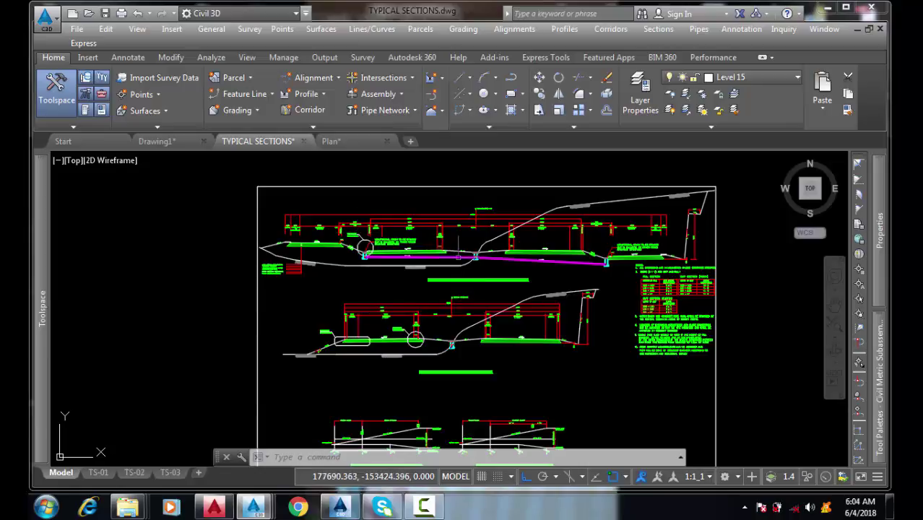
{"action": "scroll", "coordinate": [469, 256], "scroll_direction": "up", "scroll_amount": 4}
{"action": "scroll", "coordinate": [260, 253], "scroll_direction": "down", "scroll_amount": 4}
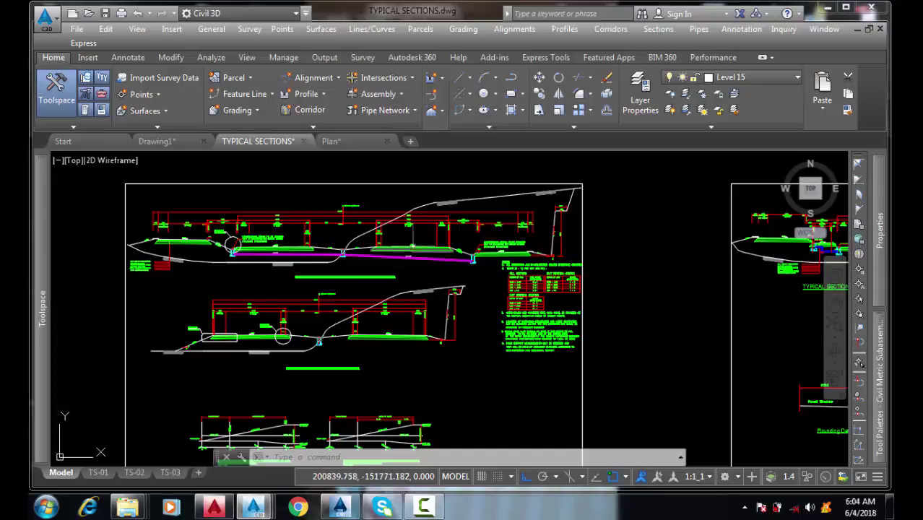
{"action": "scroll", "coordinate": [415, 232], "scroll_direction": "down", "scroll_amount": 4}
{"action": "scroll", "coordinate": [375, 199], "scroll_direction": "up", "scroll_amount": 4}
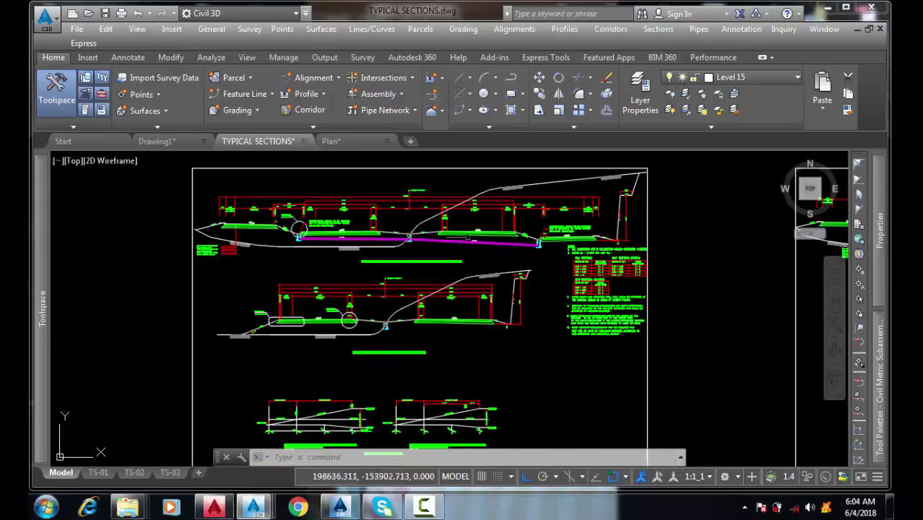
{"action": "scroll", "coordinate": [359, 229], "scroll_direction": "down", "scroll_amount": 3}
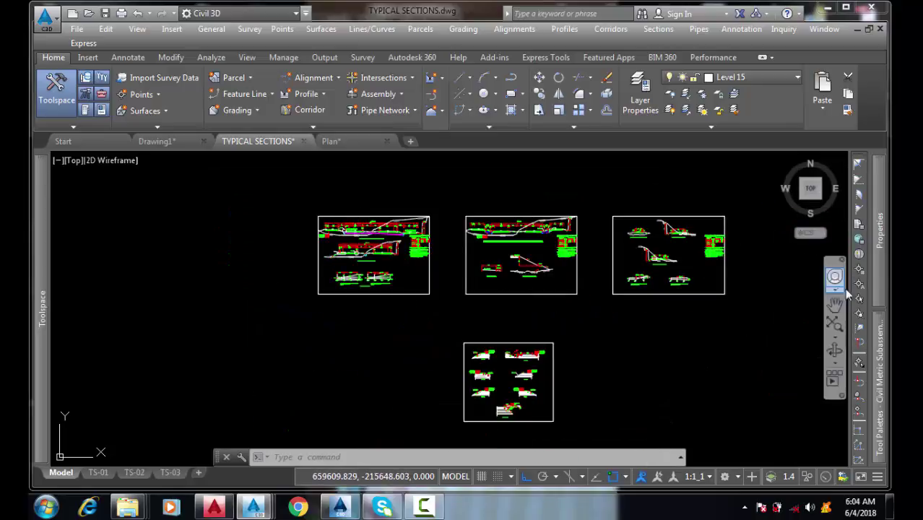
Browse the Basic, Lanes and Shoulders categories of the Civil Metric Subassemblies tool palettes.
{"action": "mouse_move", "coordinate": [881, 349]}
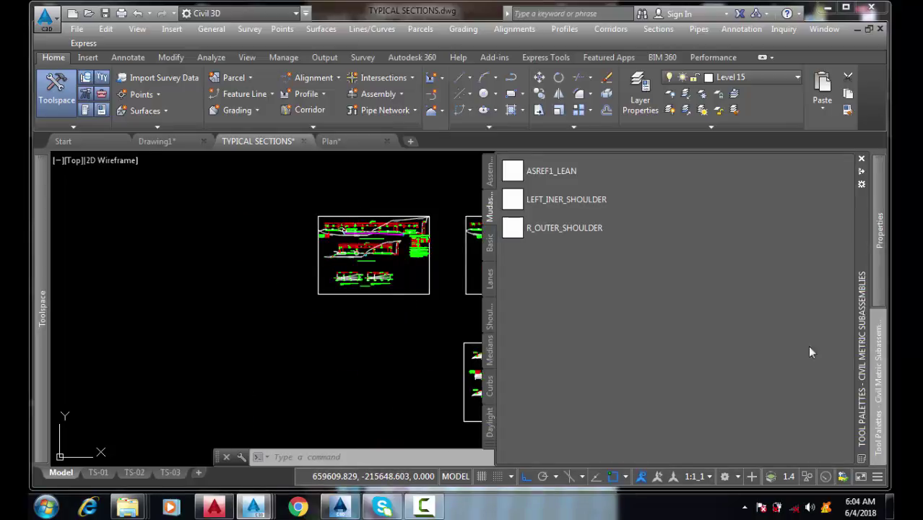
{"action": "left_click", "coordinate": [490, 241]}
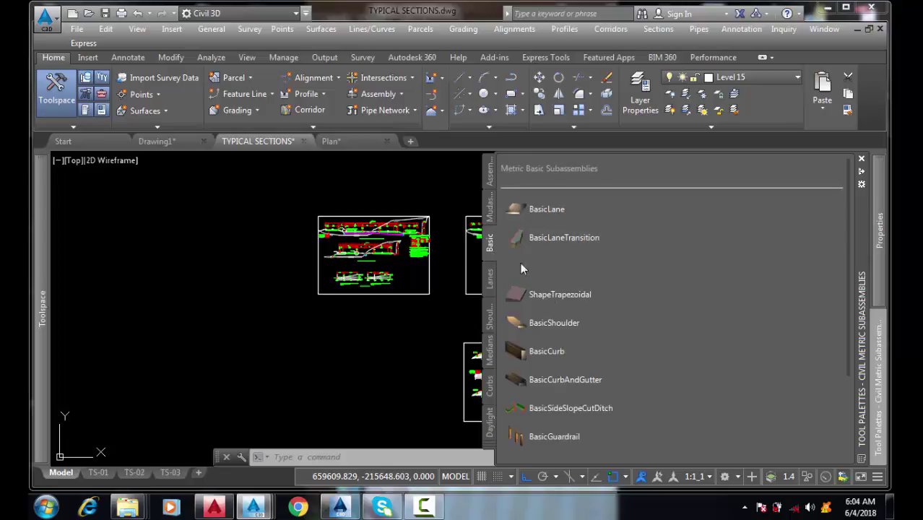
{"action": "left_click", "coordinate": [490, 280]}
{"action": "left_click", "coordinate": [490, 319]}
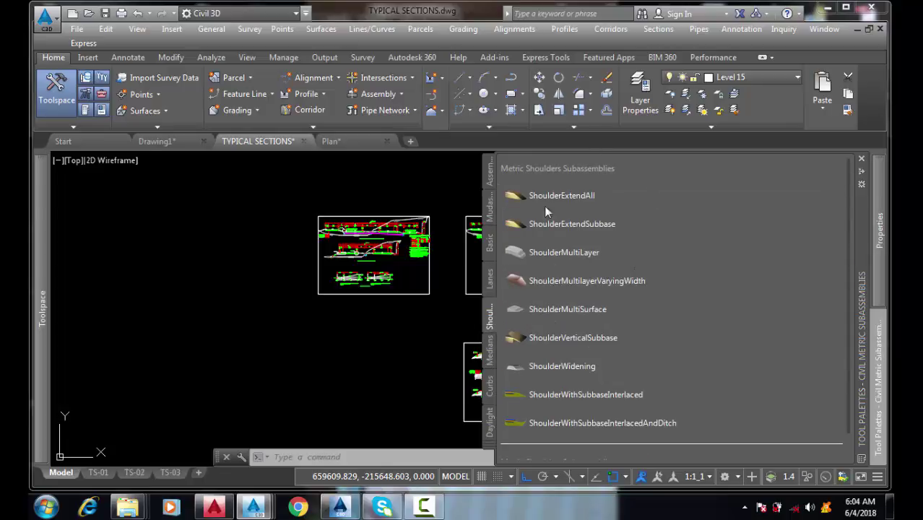
{"action": "scroll", "coordinate": [383, 289], "scroll_direction": "down", "scroll_amount": 2}
Examine the median drain, inner shoulder and four-lane carriageway in the typical section with service road.
{"action": "scroll", "coordinate": [278, 226], "scroll_direction": "up", "scroll_amount": 6}
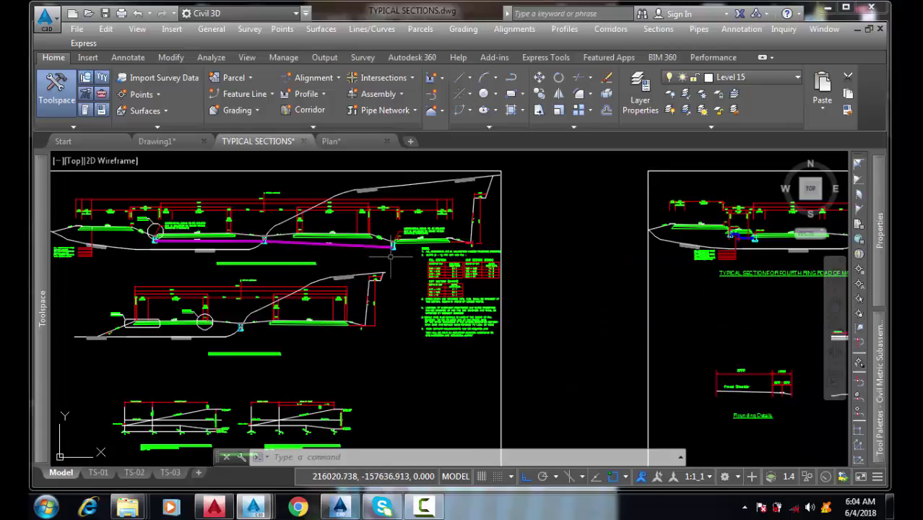
{"action": "middle_click_drag", "start_coordinate": [279, 227], "coordinate": [397, 264]}
{"action": "scroll", "coordinate": [354, 275], "scroll_direction": "up", "scroll_amount": 4}
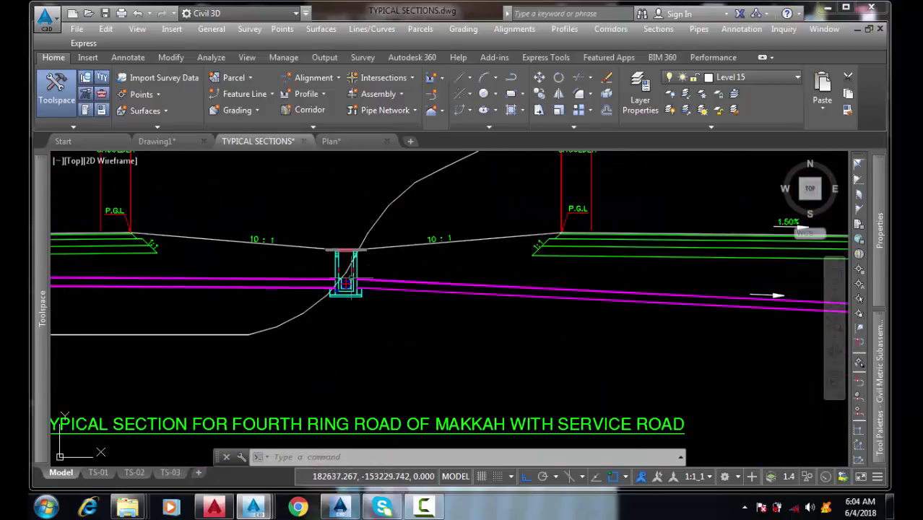
{"action": "scroll", "coordinate": [407, 268], "scroll_direction": "down", "scroll_amount": 4}
{"action": "middle_click_drag", "start_coordinate": [540, 210], "coordinate": [511, 235]}
{"action": "scroll", "coordinate": [511, 234], "scroll_direction": "up", "scroll_amount": 6}
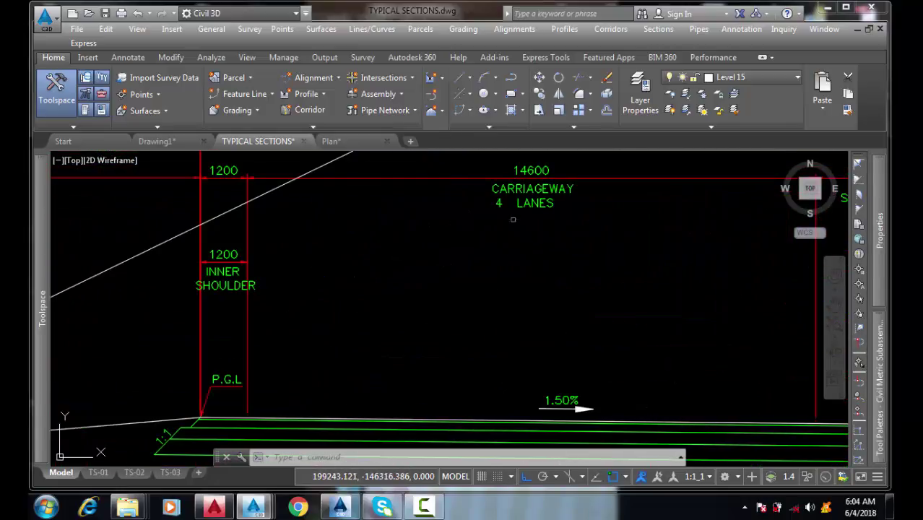
{"action": "scroll", "coordinate": [489, 215], "scroll_direction": "down", "scroll_amount": 4}
{"action": "scroll", "coordinate": [579, 237], "scroll_direction": "down", "scroll_amount": 2}
Examine the outer shoulder, outer separation, longitudinal drain and three-lane service road in the same typical section.
{"action": "mouse_move", "coordinate": [592, 241]}
{"action": "middle_mouse_down"}
{"action": "mouse_move", "coordinate": [535, 245]}
{"action": "mouse_move", "coordinate": [468, 221]}
{"action": "middle_mouse_up"}
{"action": "scroll", "coordinate": [553, 230], "scroll_direction": "up", "scroll_amount": 6}
{"action": "scroll", "coordinate": [468, 220], "scroll_direction": "down", "scroll_amount": 5}
{"action": "middle_click_drag", "start_coordinate": [597, 247], "coordinate": [543, 241]}
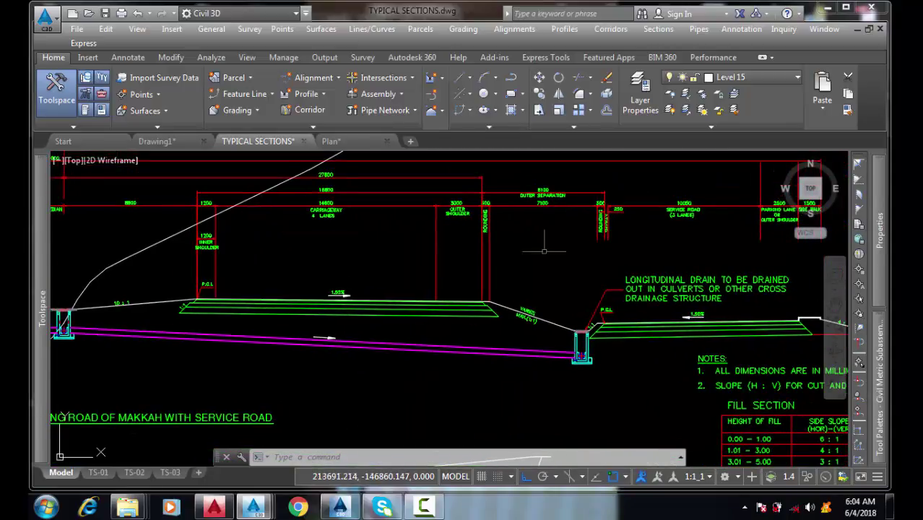
{"action": "scroll", "coordinate": [541, 202], "scroll_direction": "up", "scroll_amount": 2}
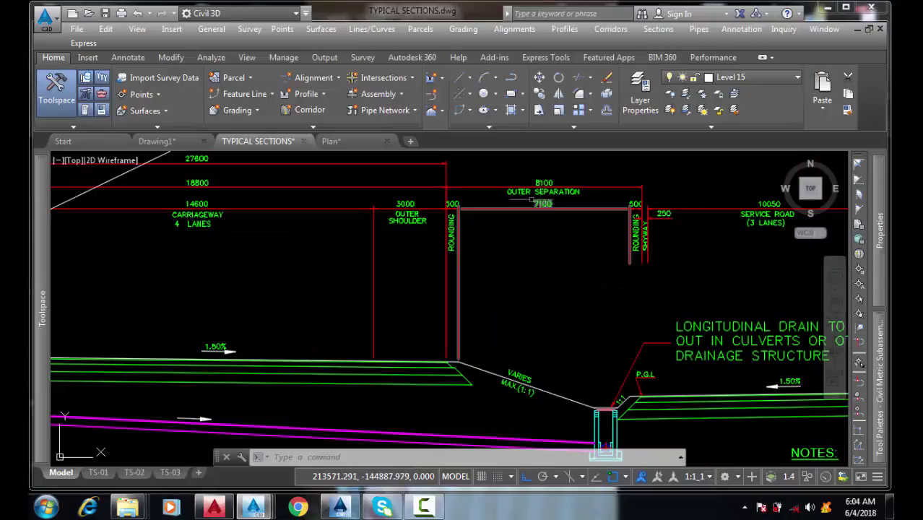
{"action": "scroll", "coordinate": [433, 233], "scroll_direction": "down", "scroll_amount": 4}
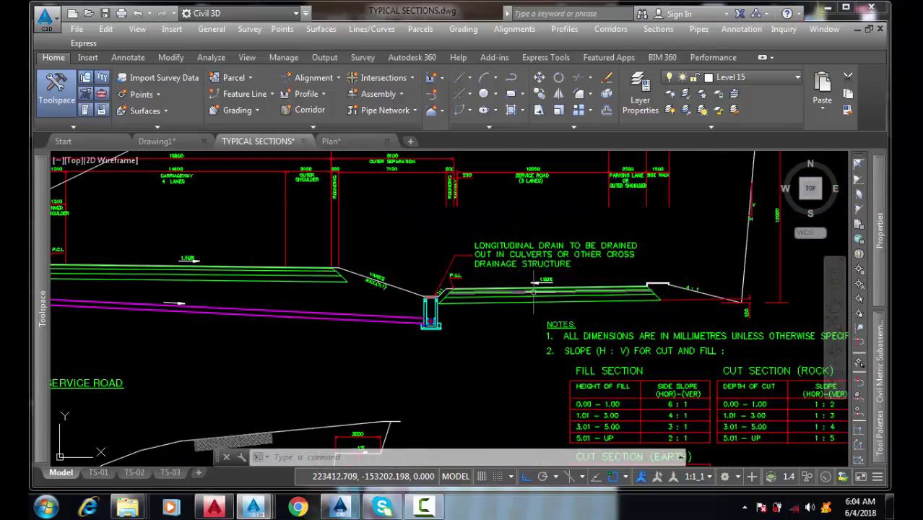
{"action": "scroll", "coordinate": [533, 286], "scroll_direction": "up", "scroll_amount": 2}
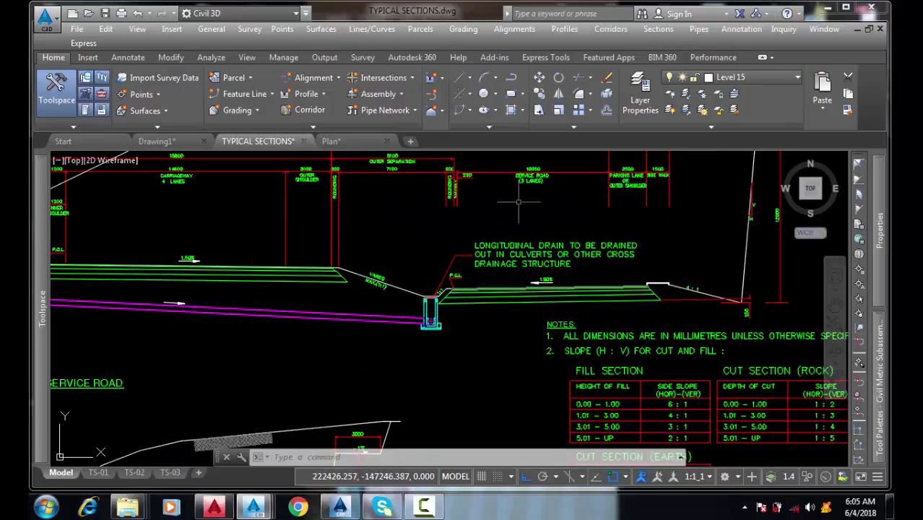
{"action": "scroll", "coordinate": [645, 208], "scroll_direction": "down", "scroll_amount": 4}
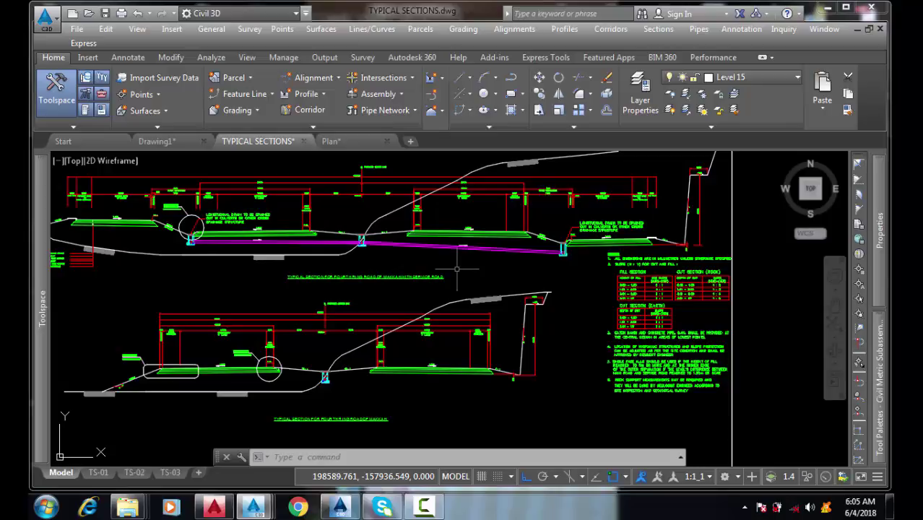
Look over the typical section sheets one after another, from the first sheet to the third.
{"action": "scroll", "coordinate": [527, 286], "scroll_direction": "down", "scroll_amount": 4}
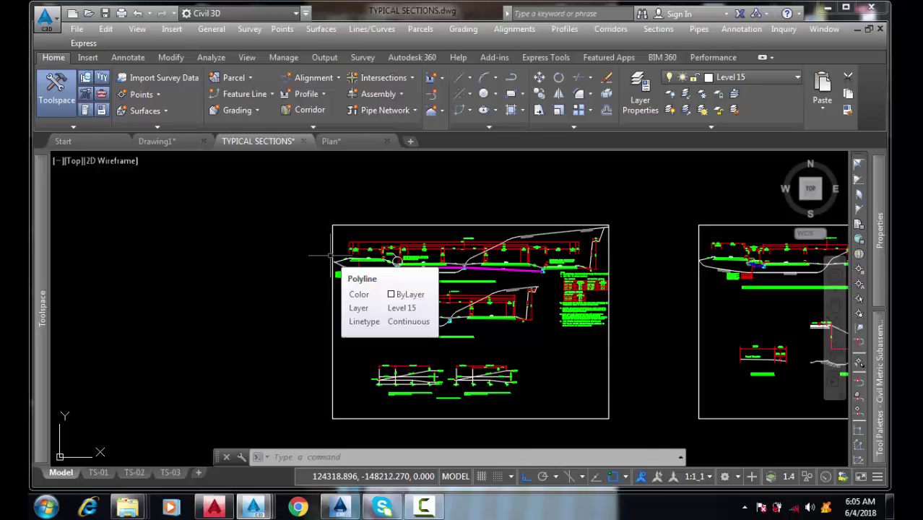
{"action": "scroll", "coordinate": [288, 187], "scroll_direction": "down", "scroll_amount": 4}
{"action": "scroll", "coordinate": [295, 203], "scroll_direction": "up", "scroll_amount": 4}
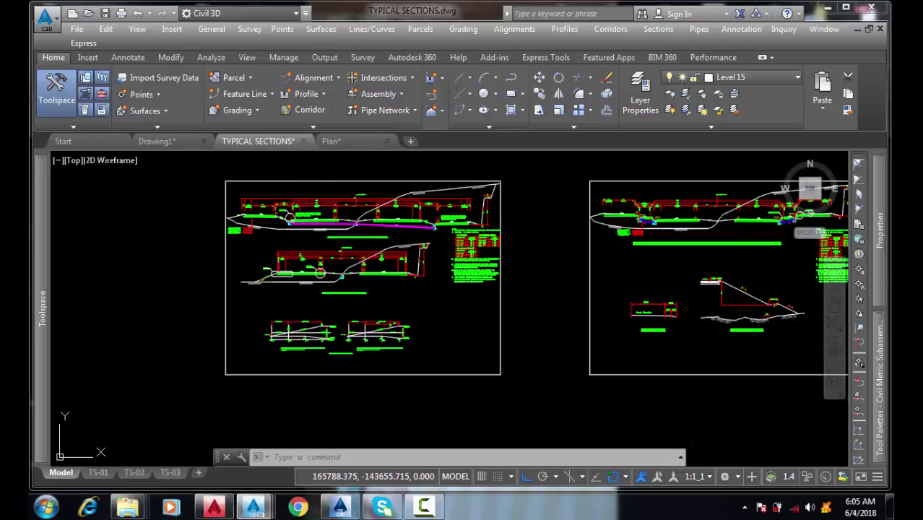
{"action": "scroll", "coordinate": [320, 189], "scroll_direction": "up", "scroll_amount": 2}
{"action": "scroll", "coordinate": [525, 215], "scroll_direction": "down", "scroll_amount": 4}
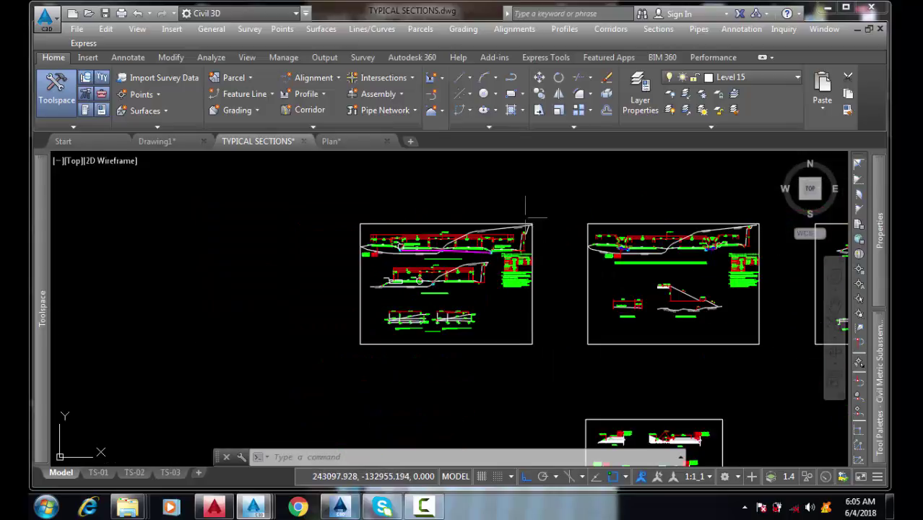
{"action": "scroll", "coordinate": [433, 317], "scroll_direction": "up", "scroll_amount": 6}
{"action": "scroll", "coordinate": [444, 292], "scroll_direction": "down", "scroll_amount": 8}
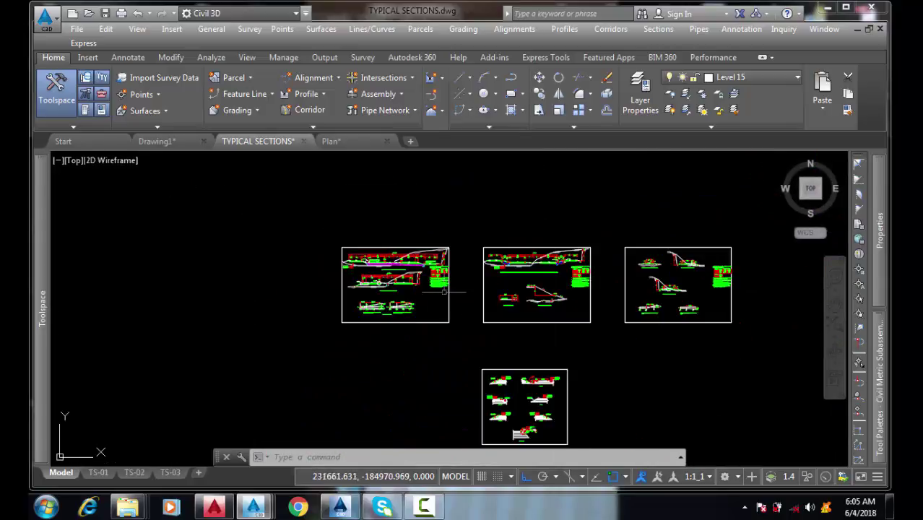
{"action": "scroll", "coordinate": [573, 273], "scroll_direction": "up", "scroll_amount": 4}
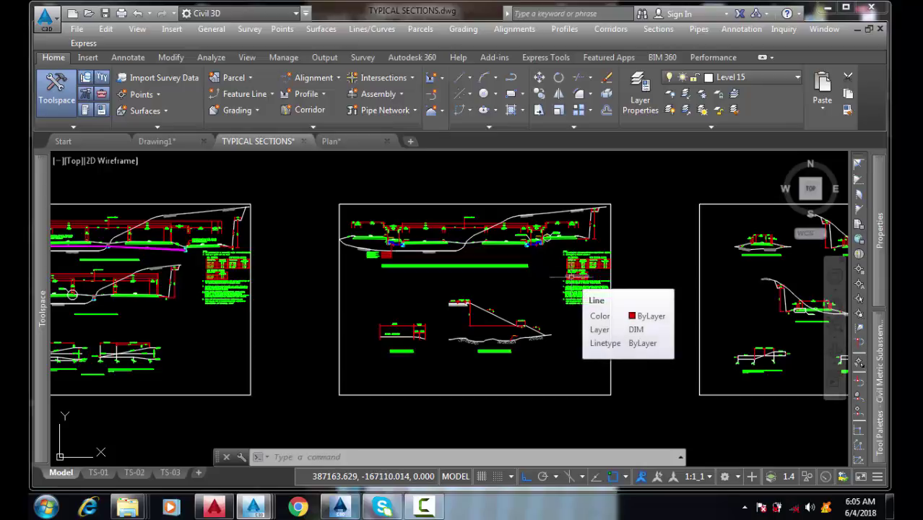
{"action": "scroll", "coordinate": [540, 277], "scroll_direction": "down", "scroll_amount": 6}
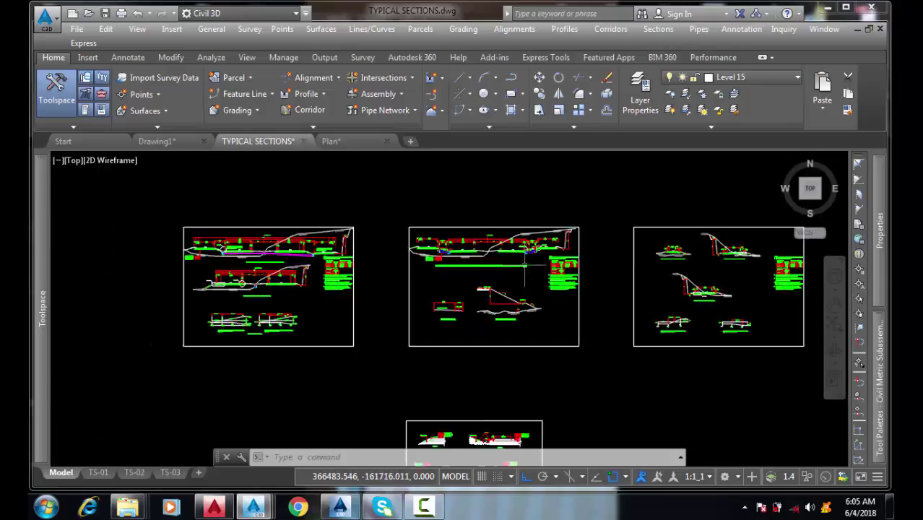
{"action": "scroll", "coordinate": [610, 253], "scroll_direction": "up", "scroll_amount": 5}
{"action": "scroll", "coordinate": [606, 242], "scroll_direction": "down", "scroll_amount": 2}
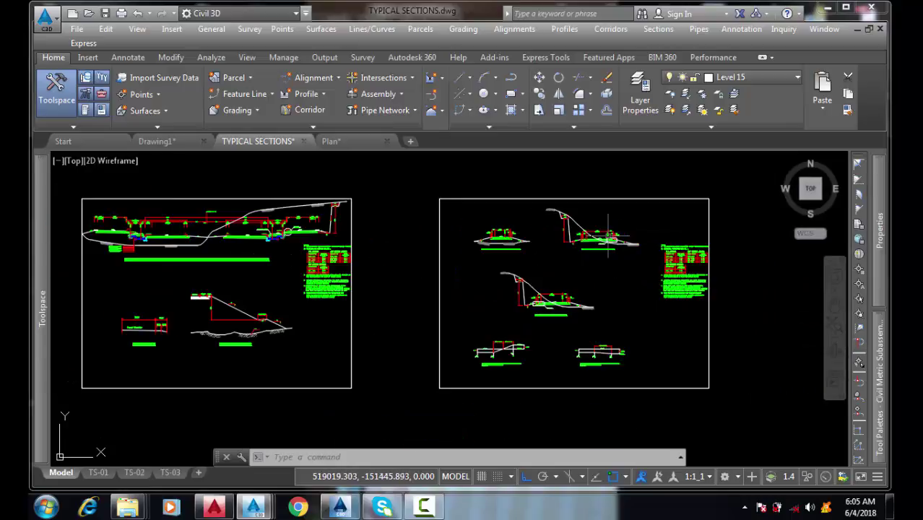
Switch to Subassembly Composer and look over its Tool Box, empty flowchart, preview and input/output parameters.
{"action": "middle_click_drag", "start_coordinate": [383, 255], "coordinate": [470, 271]}
{"action": "scroll", "coordinate": [477, 262], "scroll_direction": "down", "scroll_amount": 3}
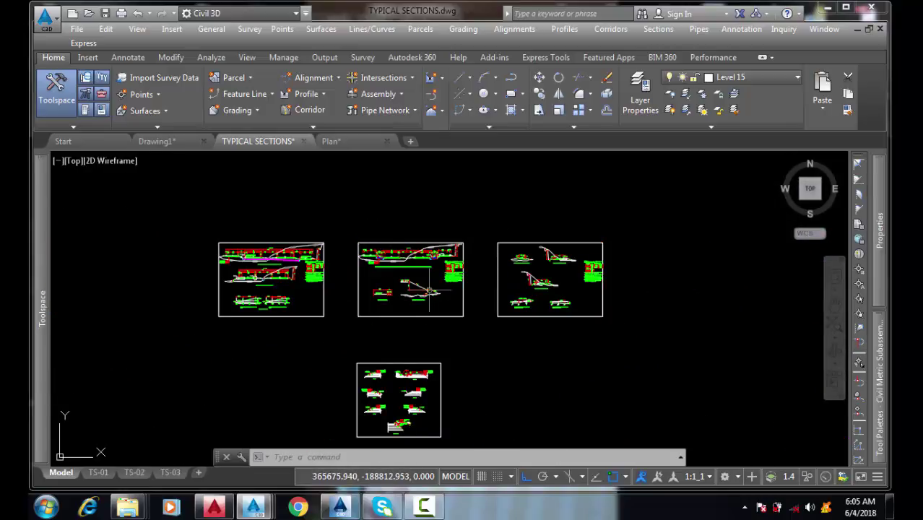
{"action": "left_click", "coordinate": [827, 7]}
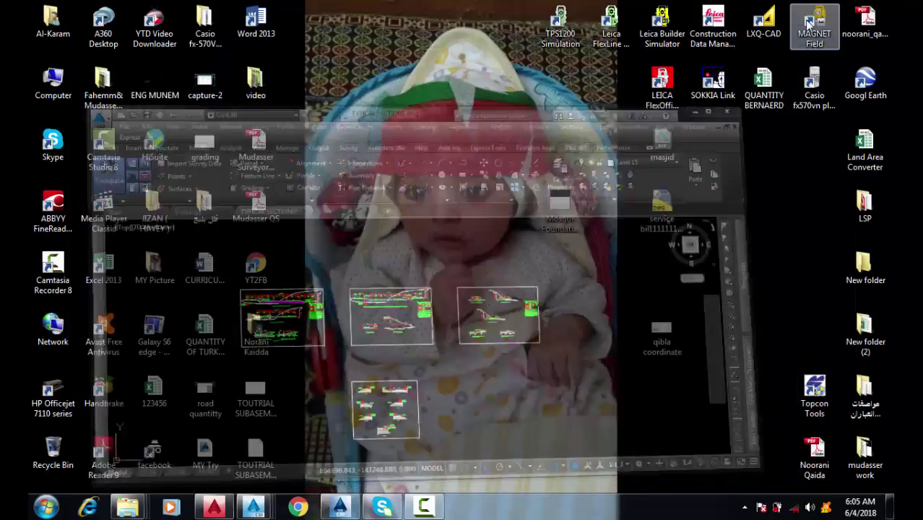
{"action": "left_click", "coordinate": [339, 507]}
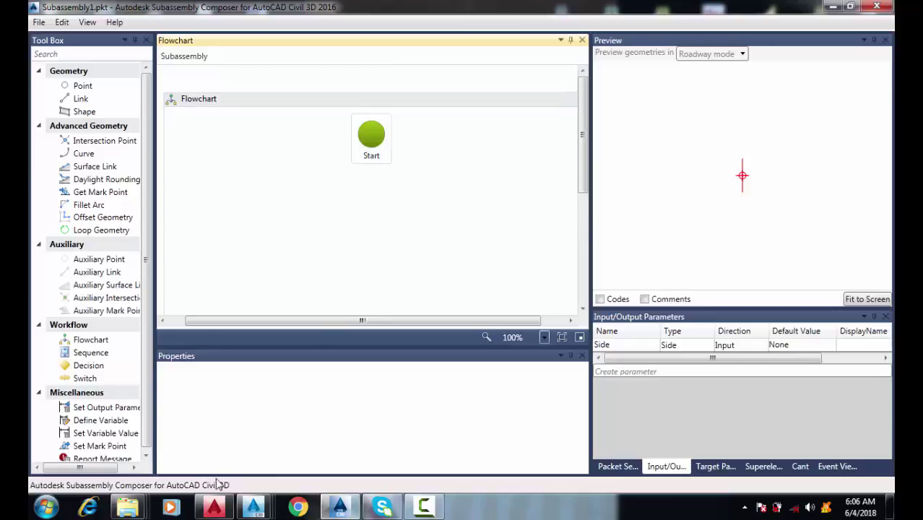
{"action": "left_click", "coordinate": [254, 507]}
{"action": "left_click", "coordinate": [287, 450]}
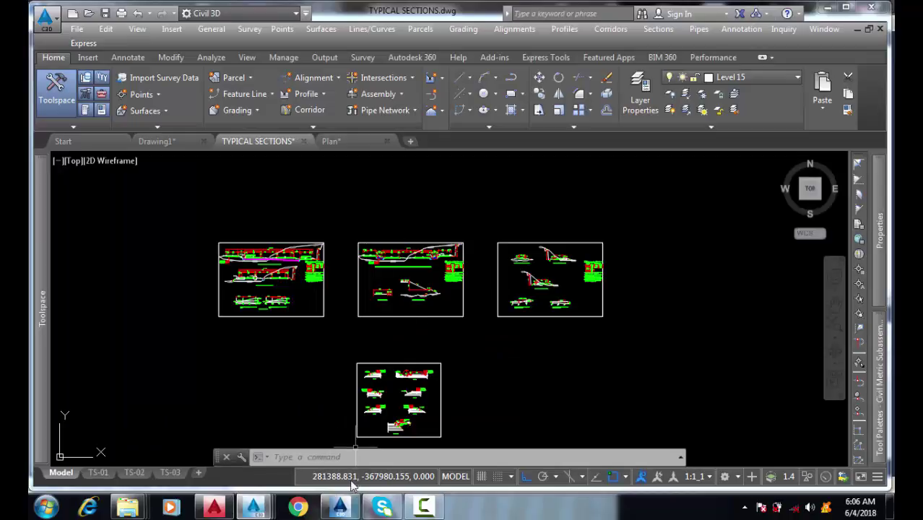
{"action": "left_click", "coordinate": [339, 506]}
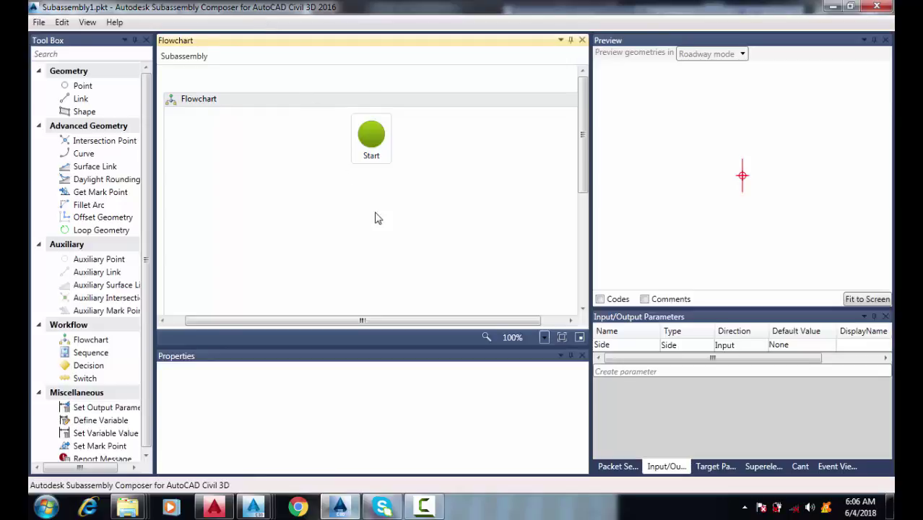
{"action": "scroll", "coordinate": [383, 211], "scroll_direction": "down", "scroll_amount": 1}
{"action": "scroll", "coordinate": [392, 203], "scroll_direction": "up", "scroll_amount": 1}
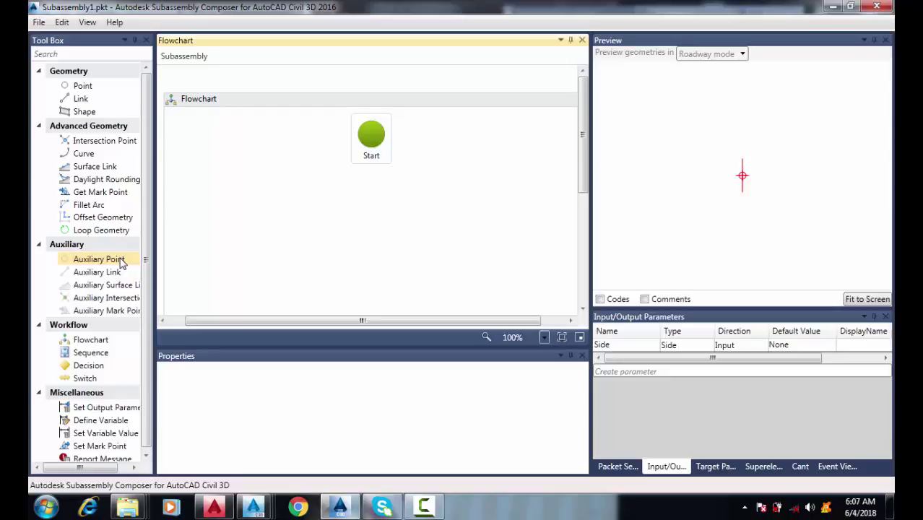
{"action": "left_click", "coordinate": [426, 508]}
{"action": "left_click", "coordinate": [426, 507]}
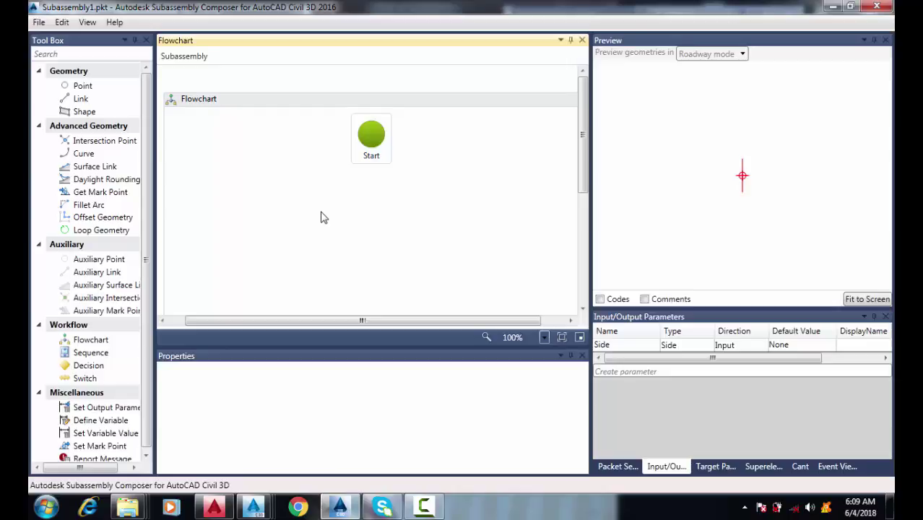
Return to Civil 3D and erase the existing assembly with all its subassemblies from Drawing1.
{"action": "left_click", "coordinate": [832, 9]}
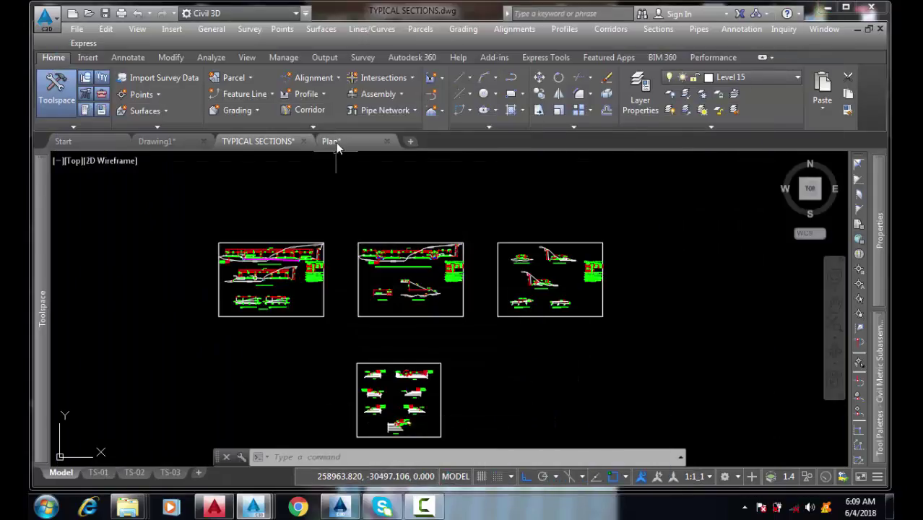
{"action": "left_click", "coordinate": [179, 144]}
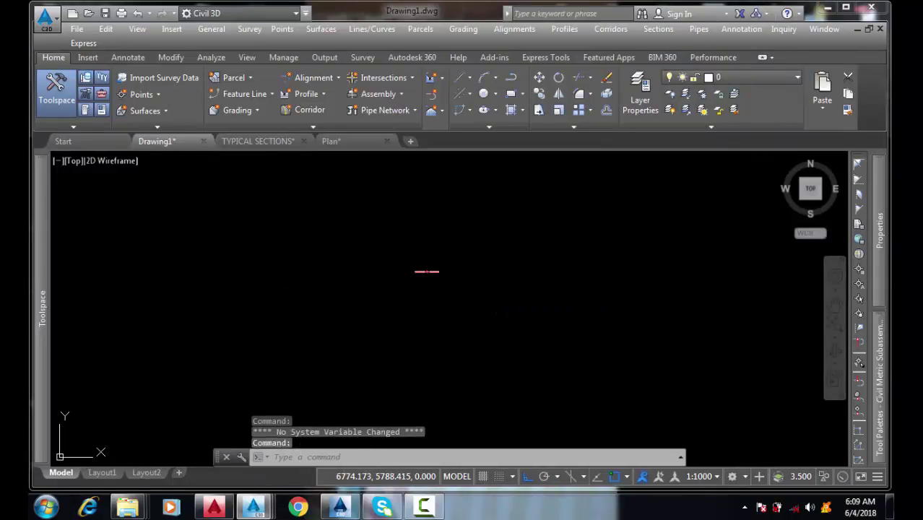
{"action": "scroll", "coordinate": [424, 270], "scroll_direction": "up", "scroll_amount": 10}
{"action": "middle_click_drag", "start_coordinate": [417, 259], "coordinate": [451, 282]}
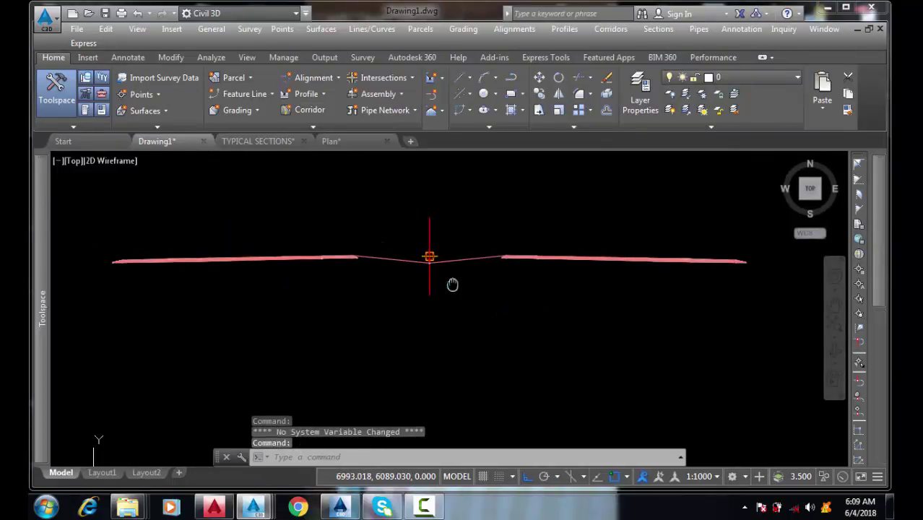
{"action": "scroll", "coordinate": [376, 256], "scroll_direction": "down", "scroll_amount": 6}
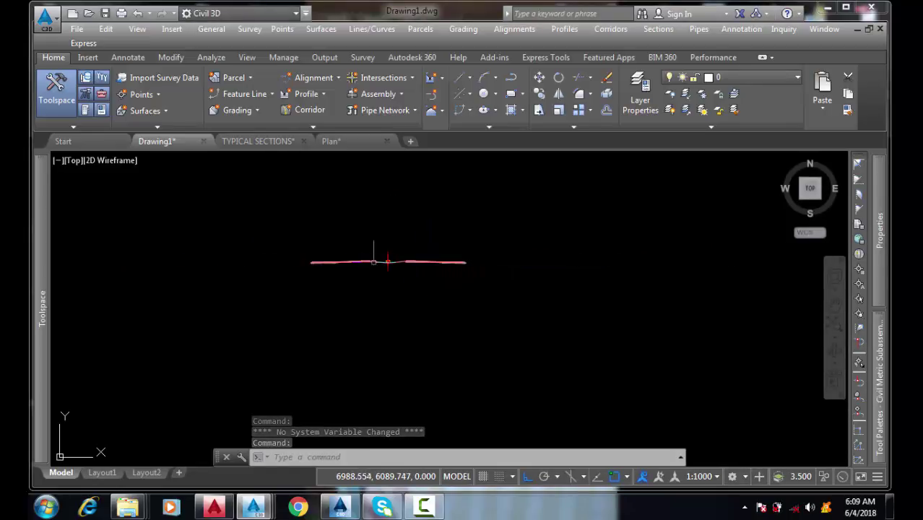
{"action": "left_click", "coordinate": [519, 207]}
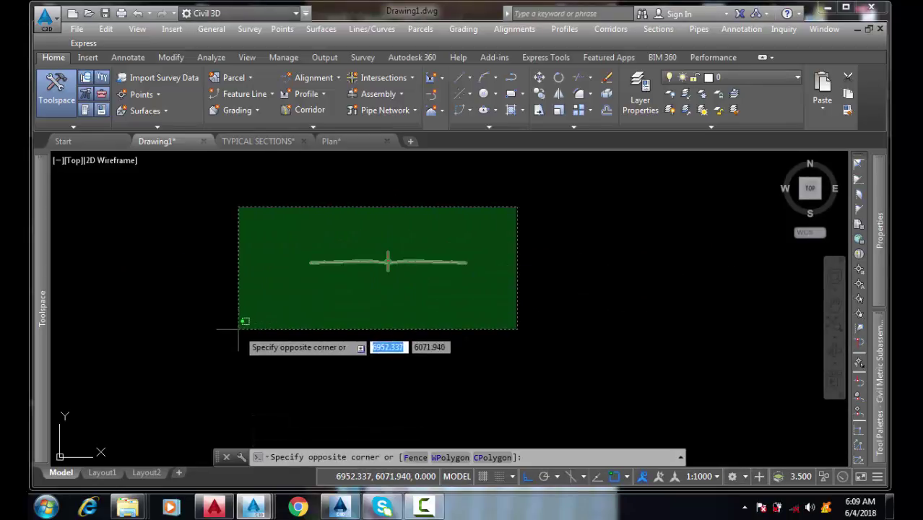
{"action": "left_click", "coordinate": [237, 330]}
{"action": "key", "text": "Delete"}
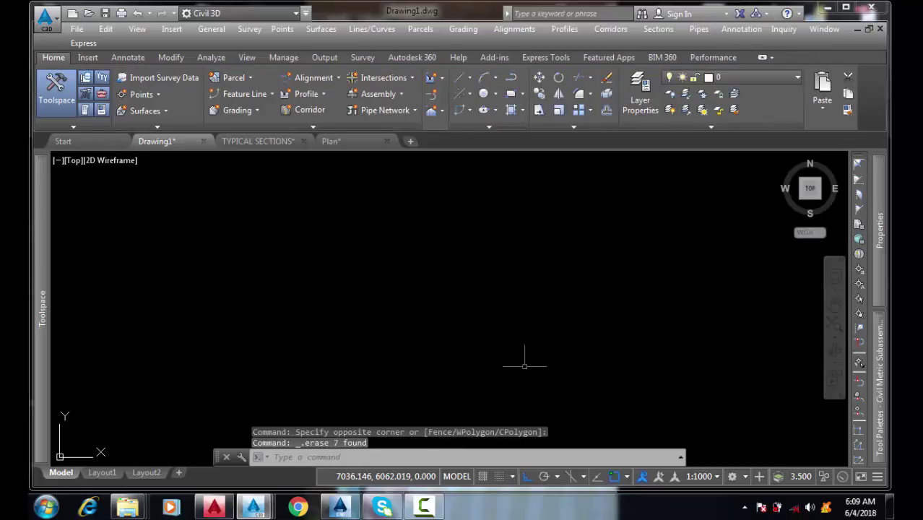
Create an assembly named 1 and place its baseline in the middle of the empty drawing area.
{"action": "left_click", "coordinate": [379, 94]}
{"action": "left_click", "coordinate": [395, 117]}
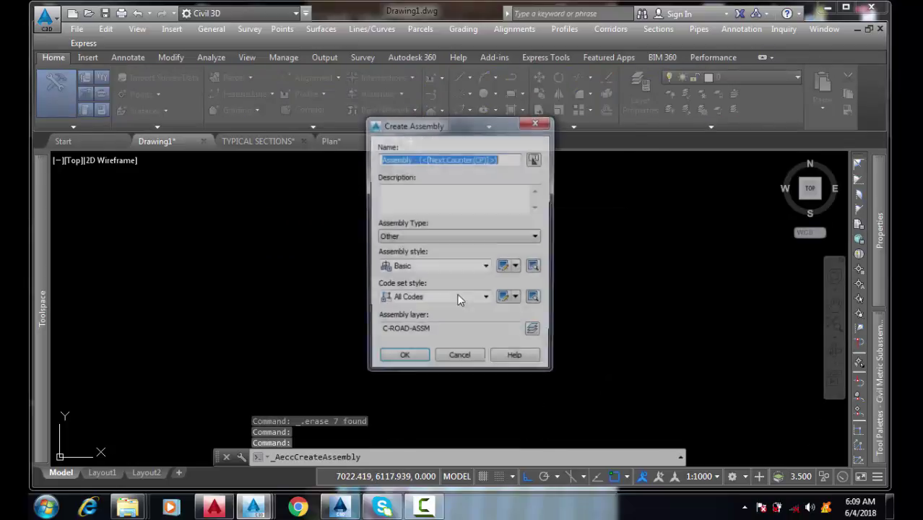
{"action": "left_click_drag", "start_coordinate": [498, 161], "coordinate": [247, 165]}
{"action": "key", "text": "BackSpace"}
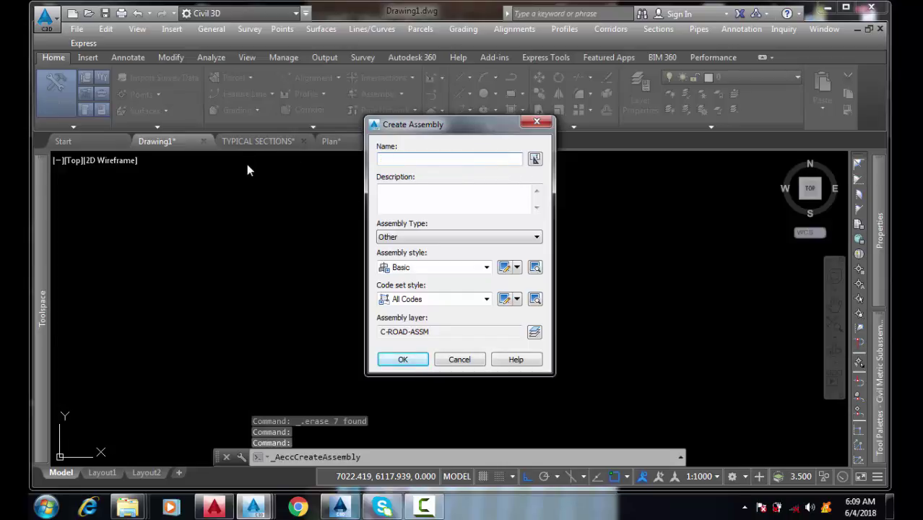
{"action": "type", "text": "1"}
{"action": "left_click", "coordinate": [402, 361]}
{"action": "left_click", "coordinate": [449, 308]}
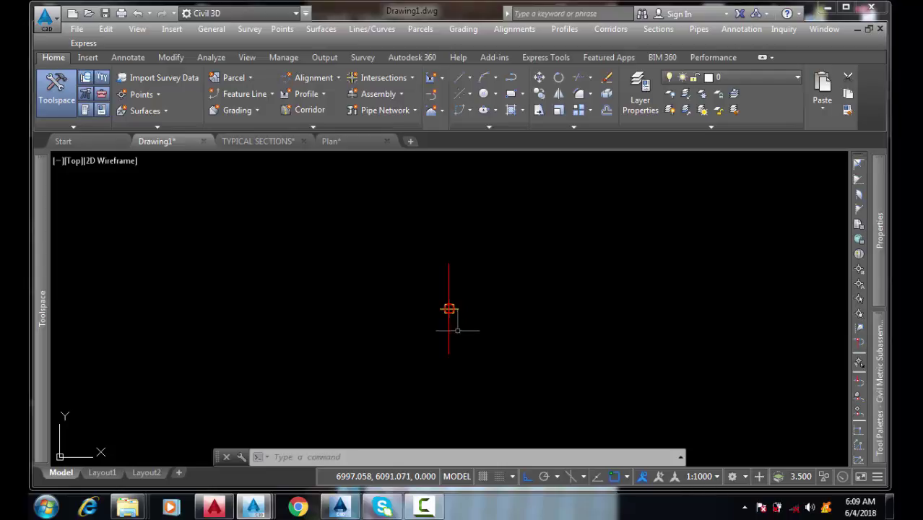
Attach the LaneSuperelevationAOR subassembly from the metric Lanes palette to the right side of the assembly baseline.
{"action": "mouse_move", "coordinate": [886, 344]}
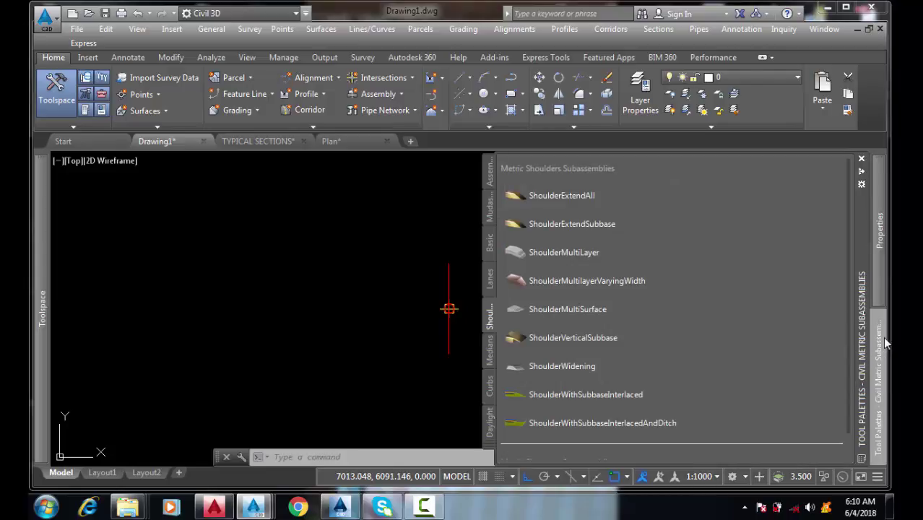
{"action": "left_click", "coordinate": [490, 278]}
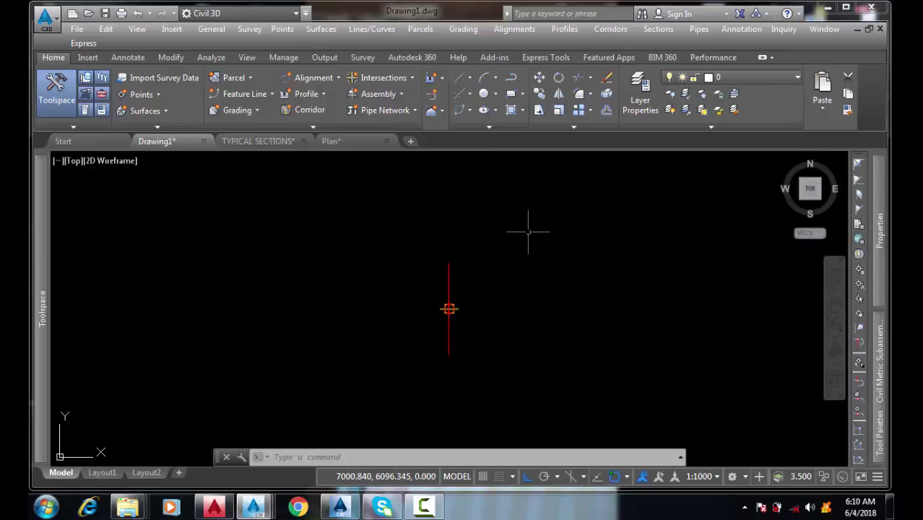
{"action": "mouse_move", "coordinate": [884, 357]}
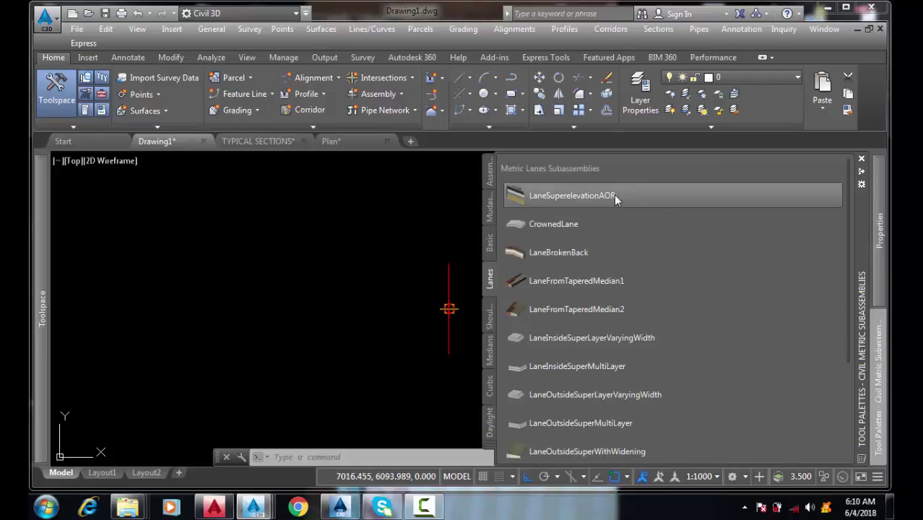
{"action": "left_click", "coordinate": [572, 198]}
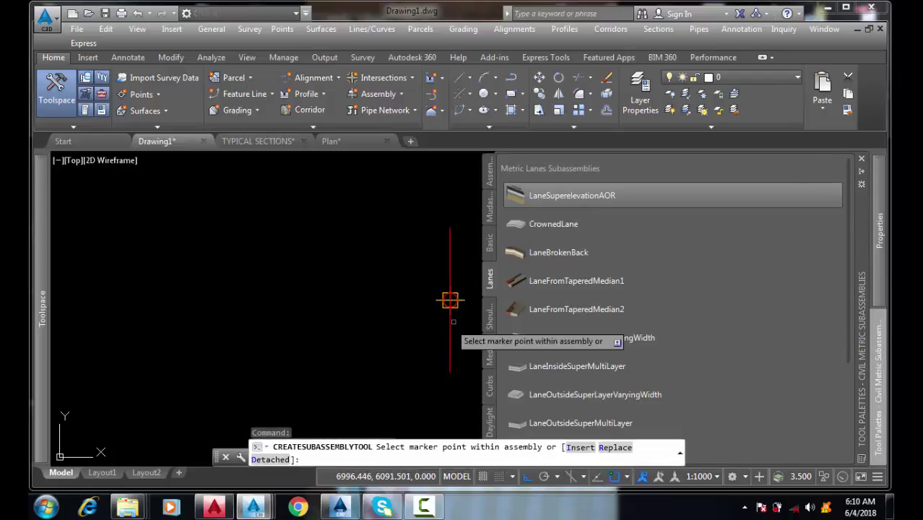
{"action": "left_click", "coordinate": [441, 271]}
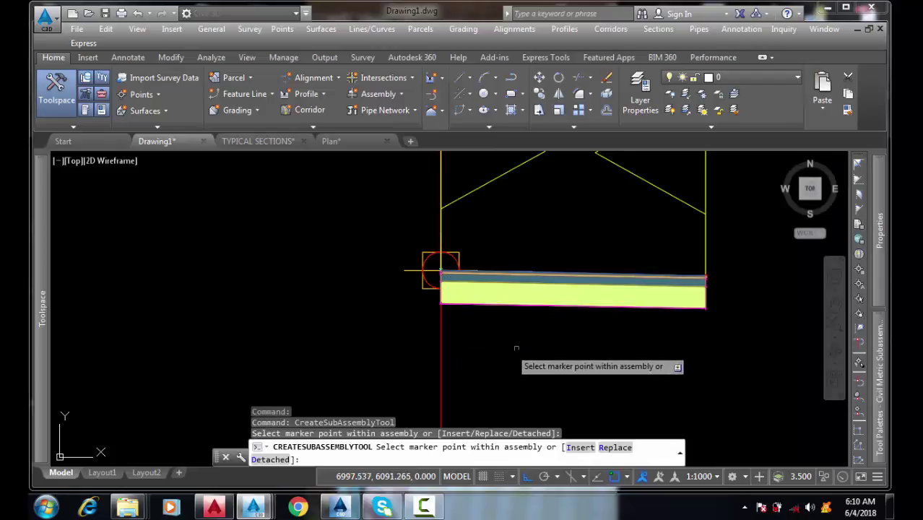
{"action": "scroll", "coordinate": [555, 312], "scroll_direction": "down", "scroll_amount": 2}
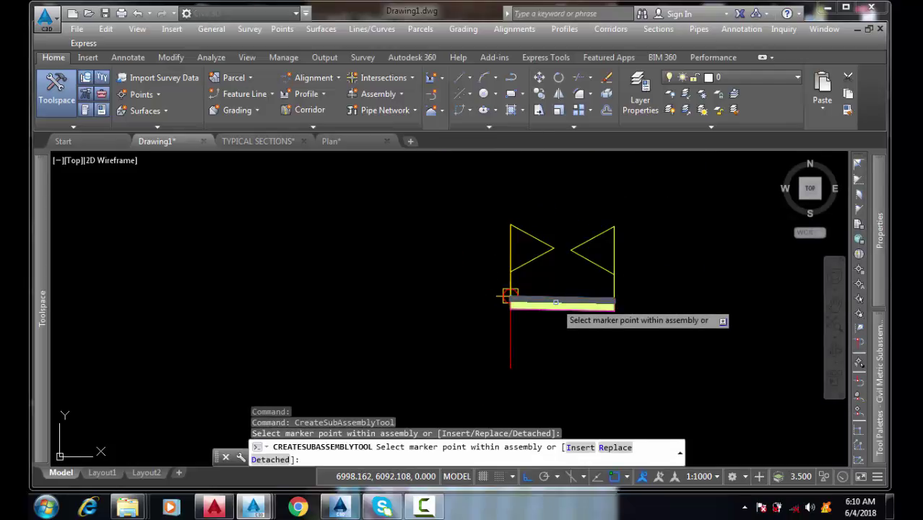
{"action": "left_click", "coordinate": [437, 510]}
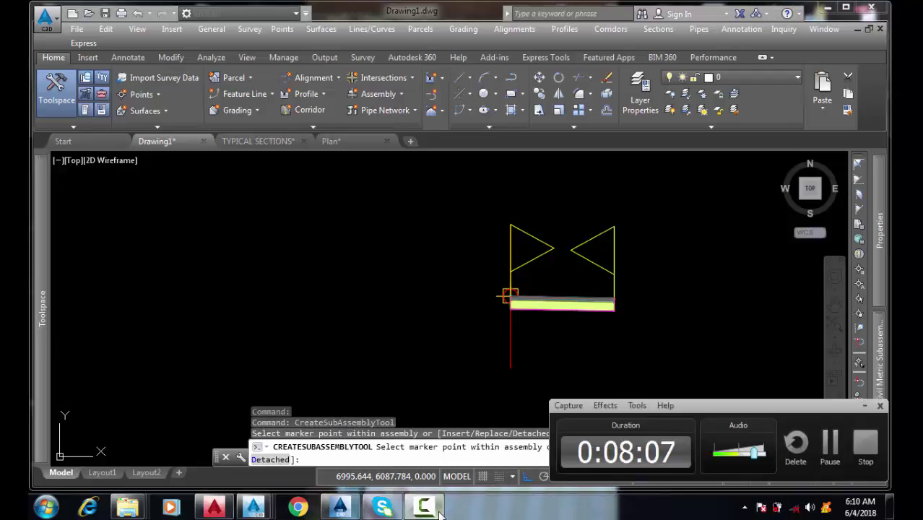
{"action": "mouse_move", "coordinate": [879, 381]}
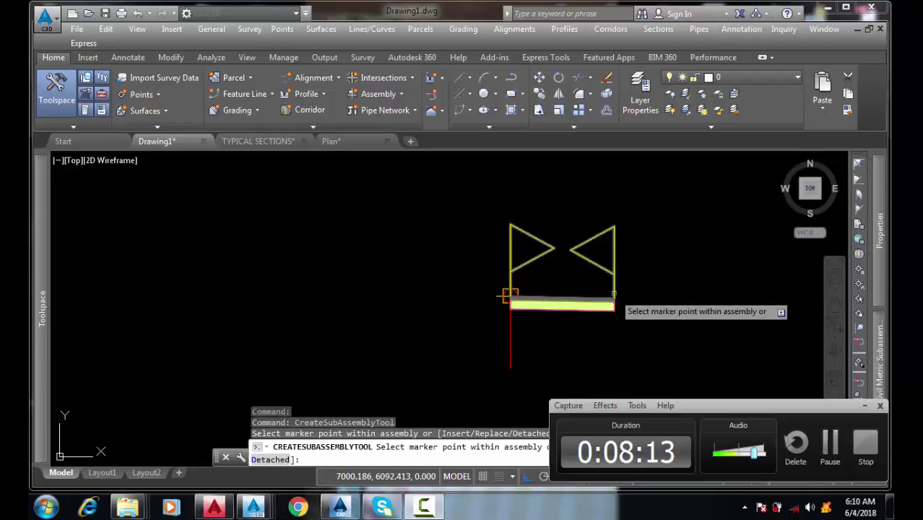
{"action": "left_click", "coordinate": [864, 405]}
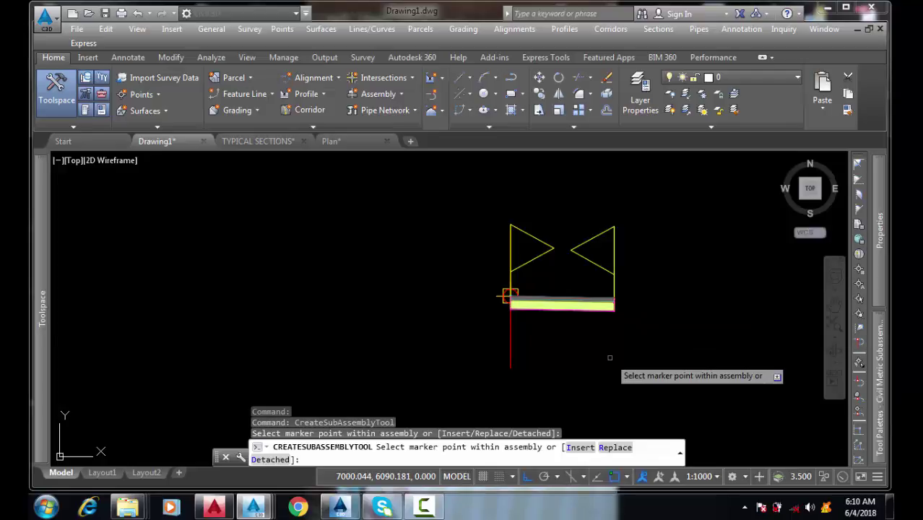
{"action": "key", "text": "Escape"}
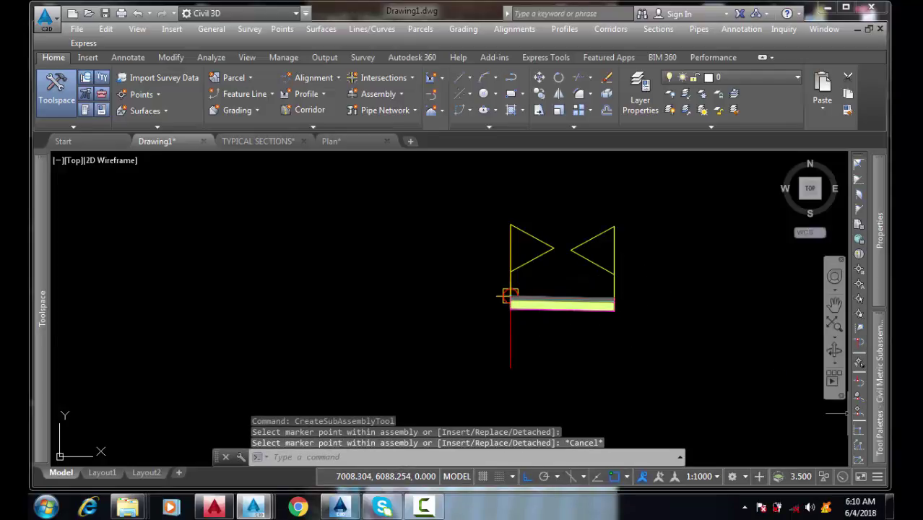
Examine the pavement layers of the attached lane from the top surface down to the subbase.
{"action": "scroll", "coordinate": [546, 296], "scroll_direction": "up", "scroll_amount": 2}
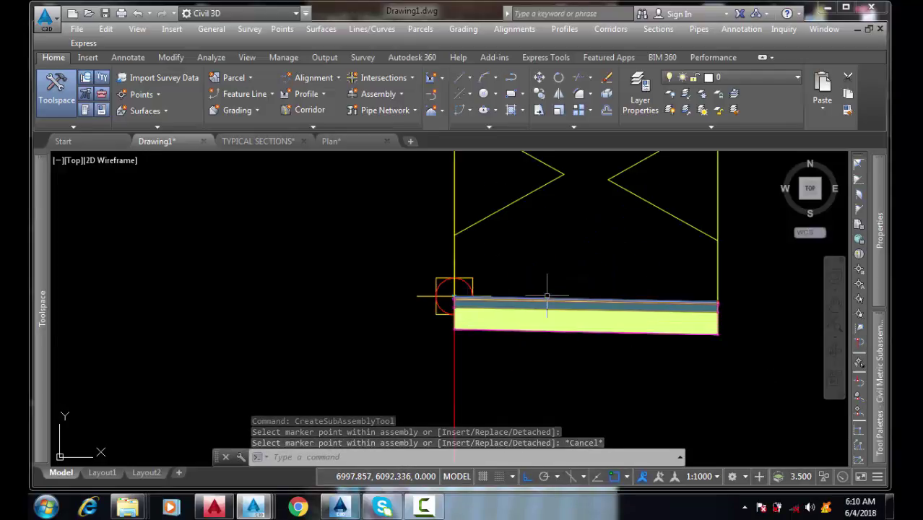
{"action": "left_click", "coordinate": [548, 297]}
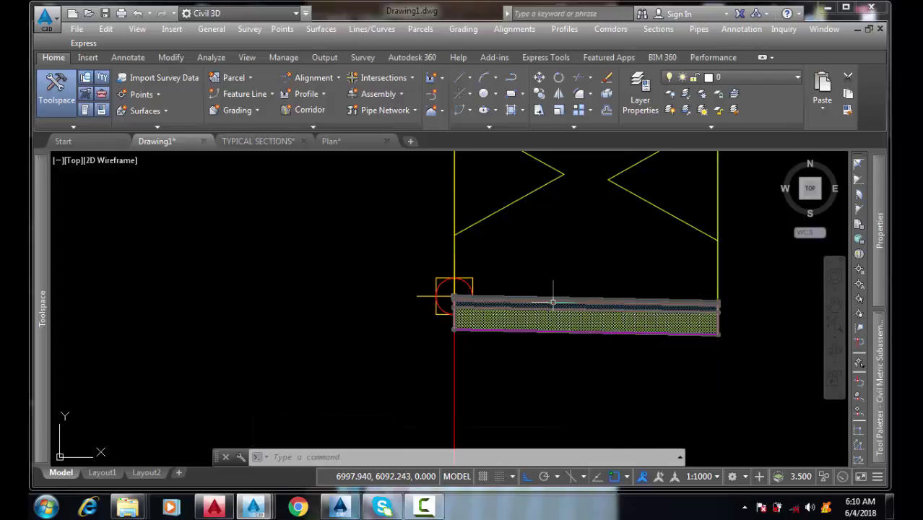
{"action": "key", "text": "Escape"}
{"action": "scroll", "coordinate": [514, 290], "scroll_direction": "down", "scroll_amount": 2}
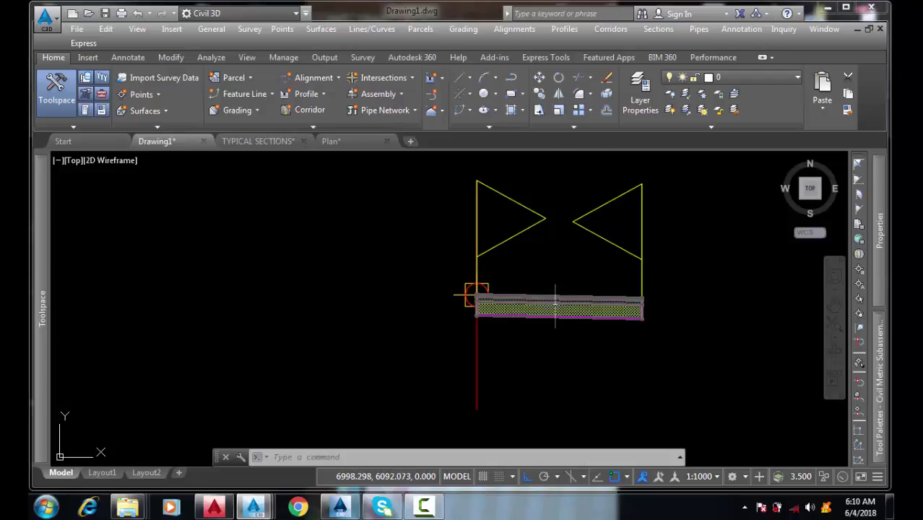
{"action": "scroll", "coordinate": [540, 307], "scroll_direction": "up", "scroll_amount": 2}
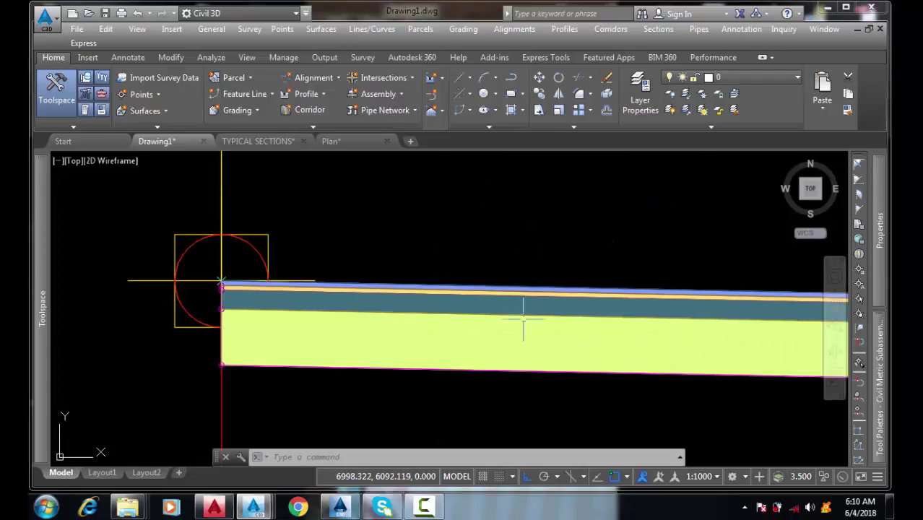
{"action": "scroll", "coordinate": [392, 289], "scroll_direction": "up", "scroll_amount": 3}
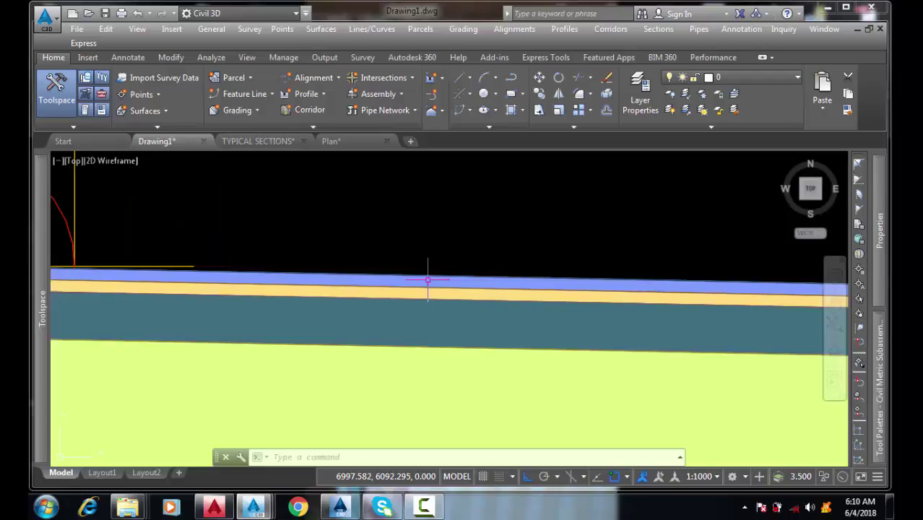
{"action": "scroll", "coordinate": [433, 289], "scroll_direction": "down", "scroll_amount": 2}
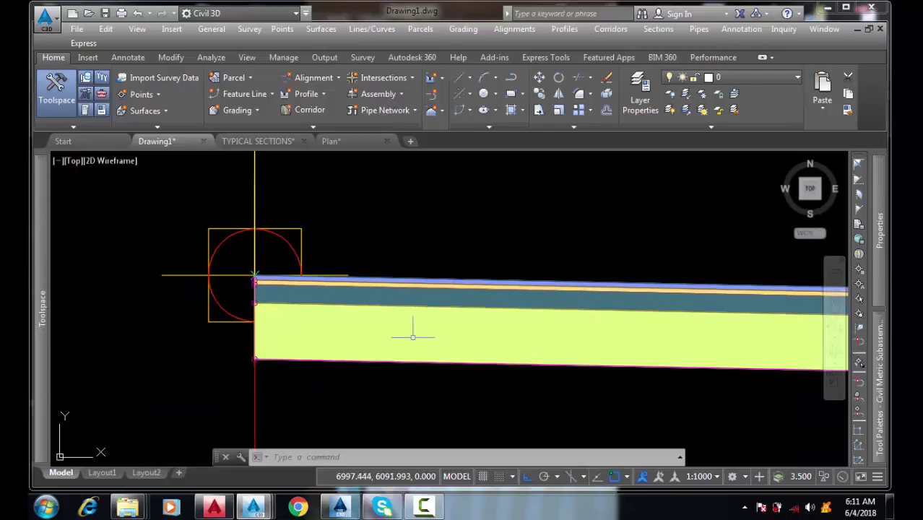
{"action": "scroll", "coordinate": [404, 303], "scroll_direction": "down", "scroll_amount": 5}
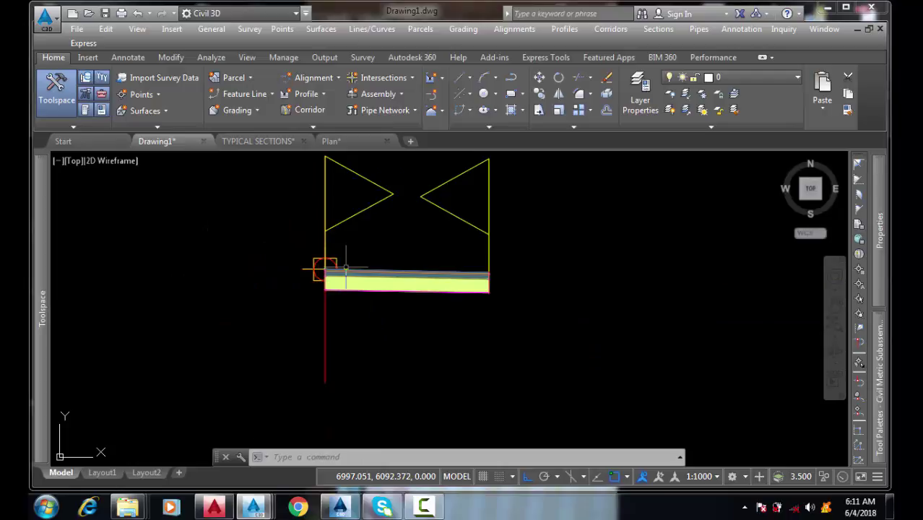
{"action": "left_click", "coordinate": [437, 258]}
{"action": "left_click", "coordinate": [422, 290]}
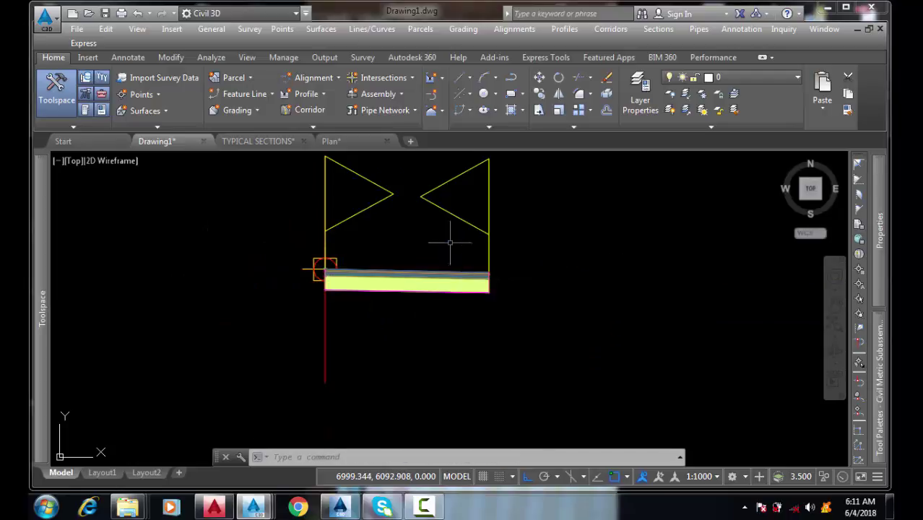
{"action": "left_click", "coordinate": [450, 242]}
{"action": "scroll", "coordinate": [509, 259], "scroll_direction": "down", "scroll_amount": 6}
{"action": "scroll", "coordinate": [433, 257], "scroll_direction": "up", "scroll_amount": 6}
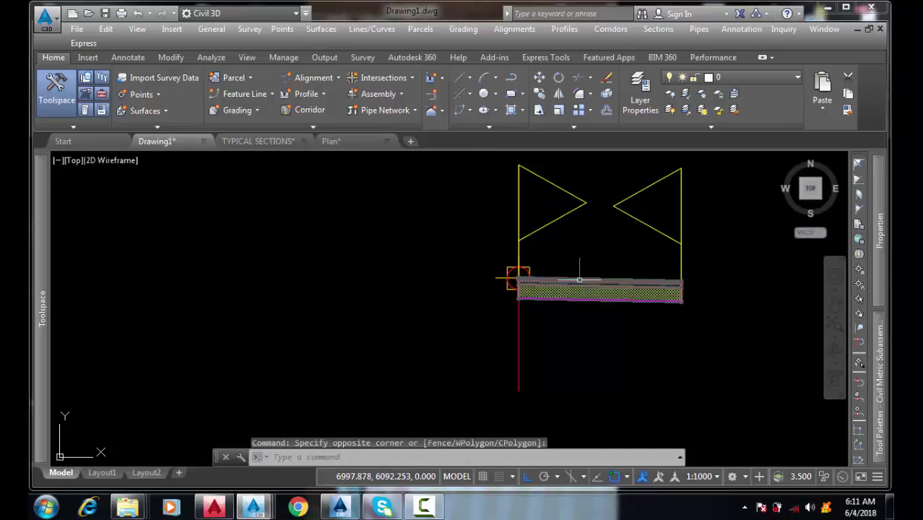
Set the width of the attached LaneSuperelevationAOR subassembly to 5 m, then review its remaining parameters and close its properties.
{"action": "left_click", "coordinate": [594, 304]}
{"action": "right_click", "coordinate": [591, 309]}
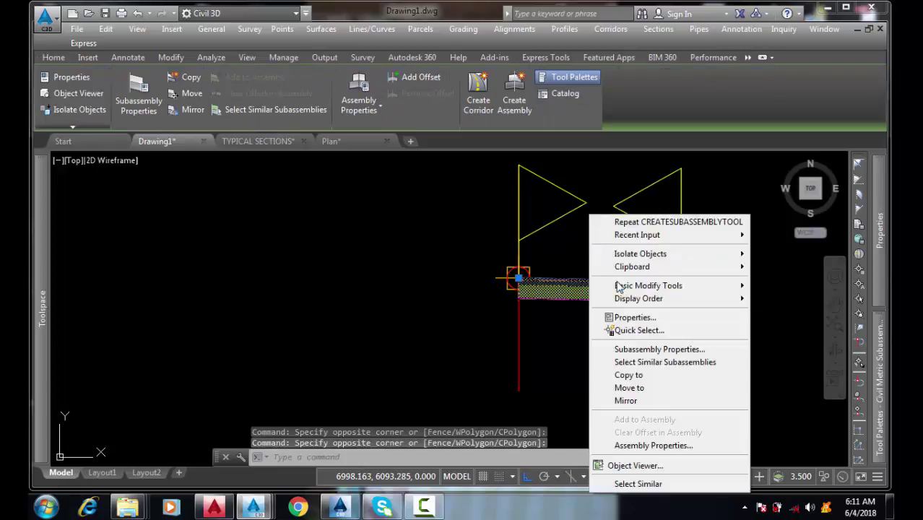
{"action": "left_click", "coordinate": [636, 349]}
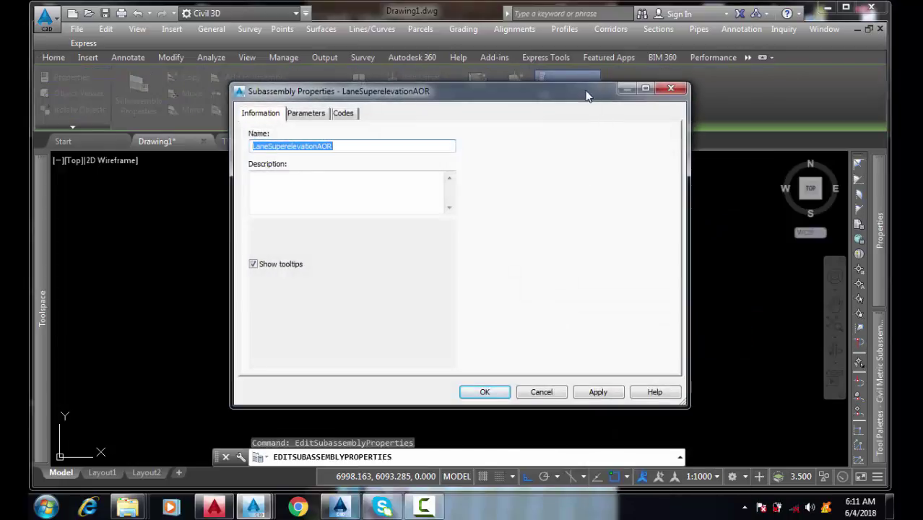
{"action": "mouse_move", "coordinate": [587, 96]}
{"action": "left_mouse_down"}
{"action": "mouse_move", "coordinate": [462, 103]}
{"action": "mouse_move", "coordinate": [390, 92]}
{"action": "mouse_move", "coordinate": [393, 99]}
{"action": "left_mouse_up"}
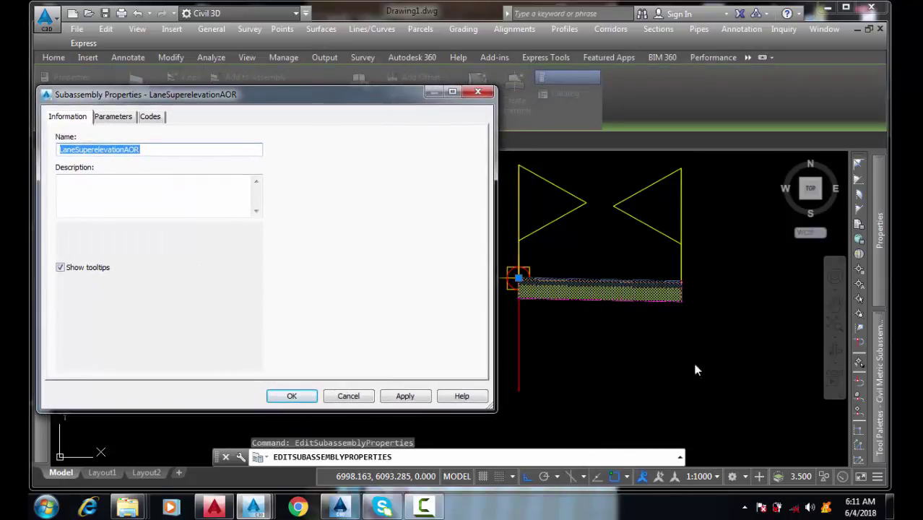
{"action": "left_click", "coordinate": [110, 119]}
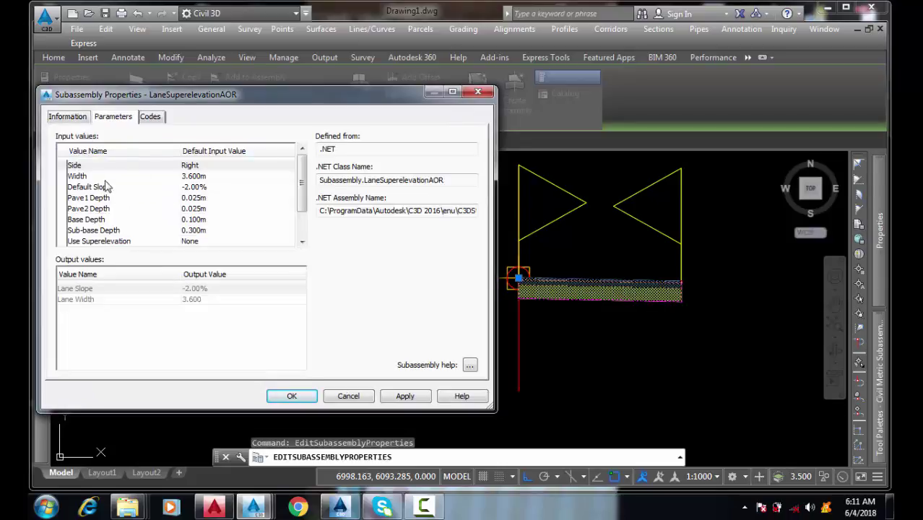
{"action": "left_click", "coordinate": [206, 179]}
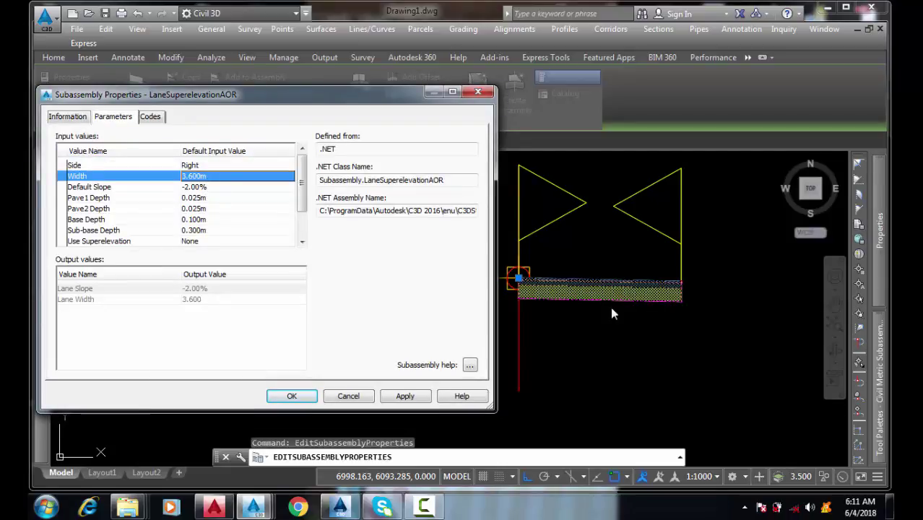
{"action": "left_click", "coordinate": [216, 176]}
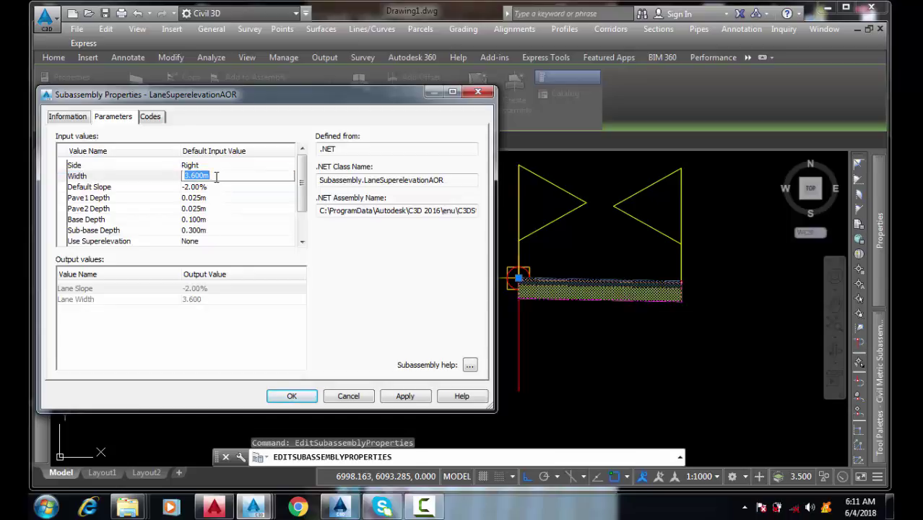
{"action": "key", "text": "BackSpace"}
{"action": "left_click", "coordinate": [407, 402]}
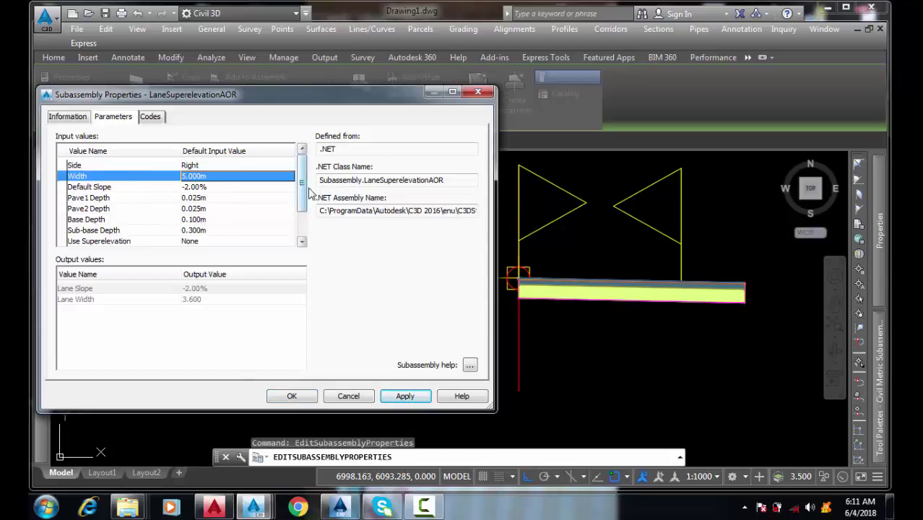
{"action": "left_click_drag", "start_coordinate": [306, 189], "coordinate": [305, 211]}
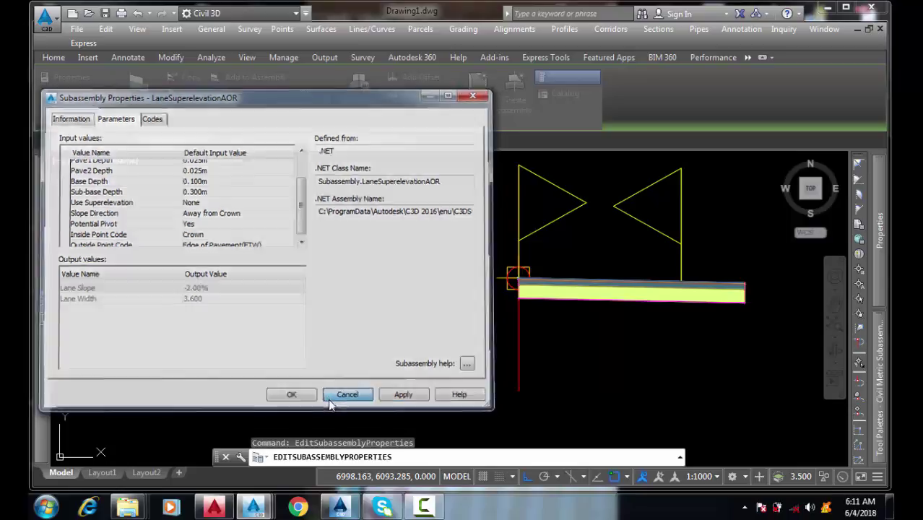
{"action": "left_click", "coordinate": [341, 396]}
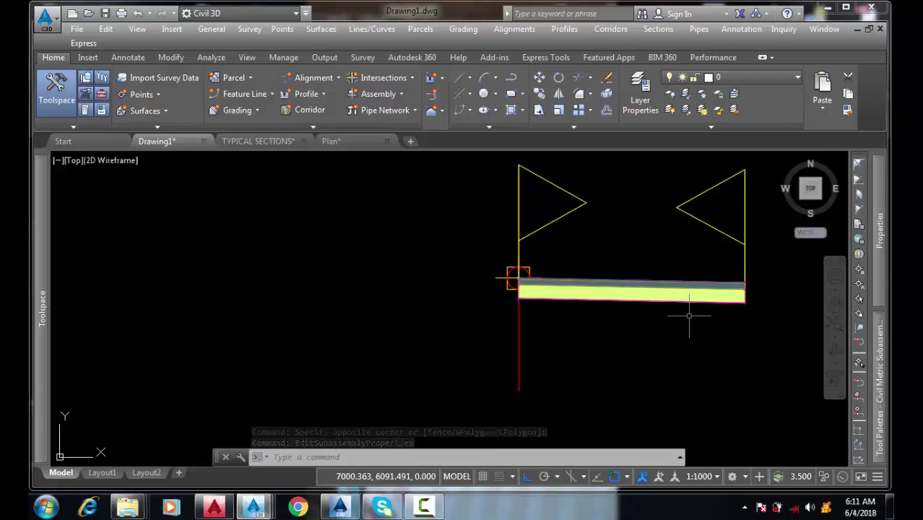
Look at the flowchart in Subassembly Composer and the X-Y axes drawing in AutoCAD.
{"action": "left_click", "coordinate": [339, 507]}
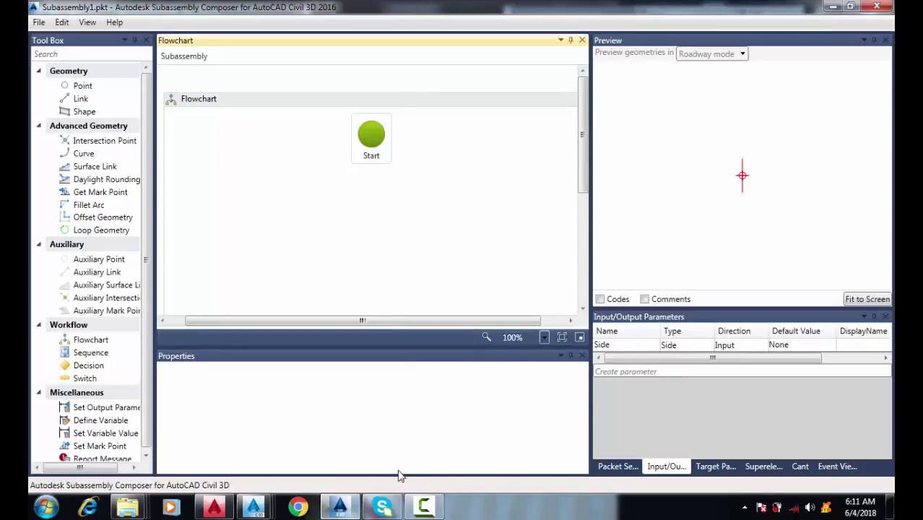
{"action": "left_click", "coordinate": [266, 507]}
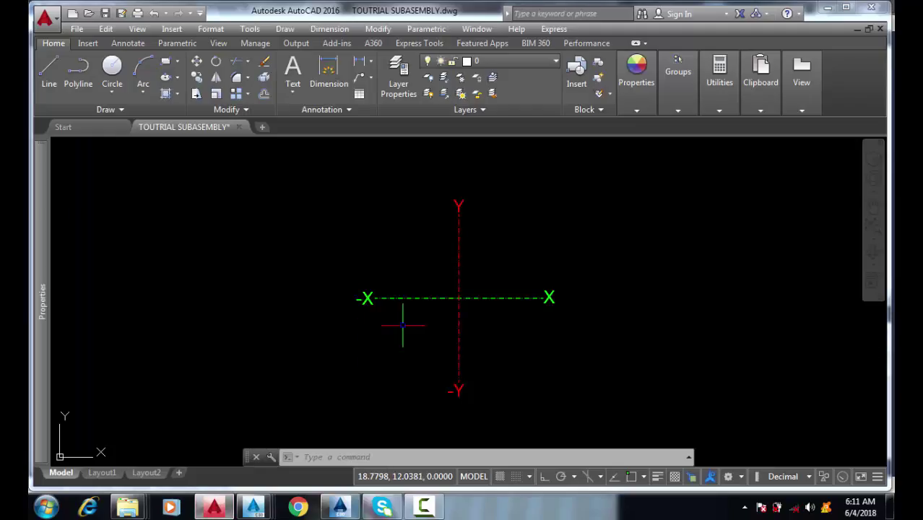
{"action": "left_click", "coordinate": [339, 507]}
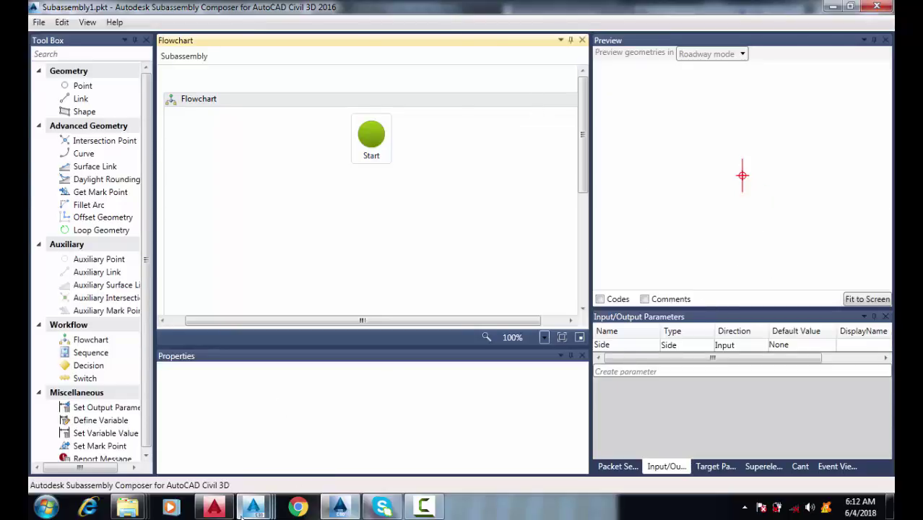
Return to Drawing1 in Civil 3D and erase the lane subassembly, keeping the assembly baseline.
{"action": "mouse_move", "coordinate": [252, 508]}
{"action": "left_click", "coordinate": [116, 430]}
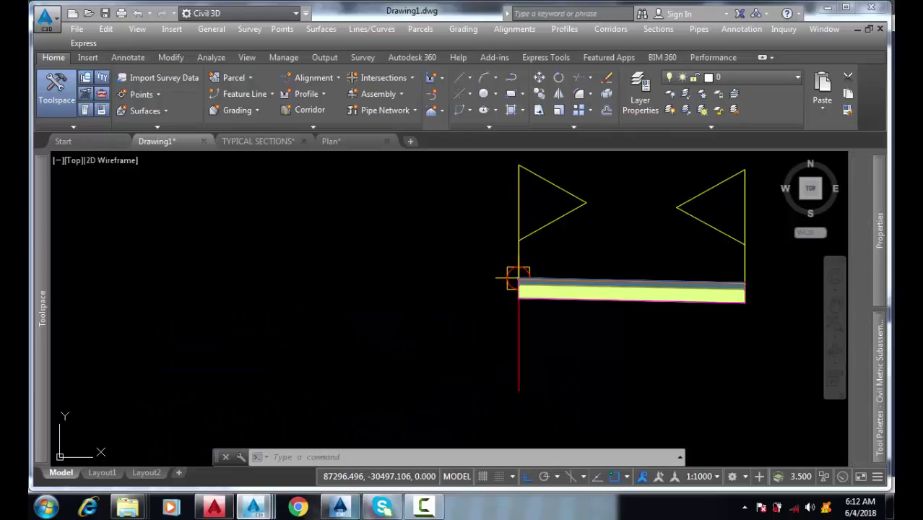
{"action": "left_click", "coordinate": [686, 247]}
{"action": "left_click", "coordinate": [629, 324]}
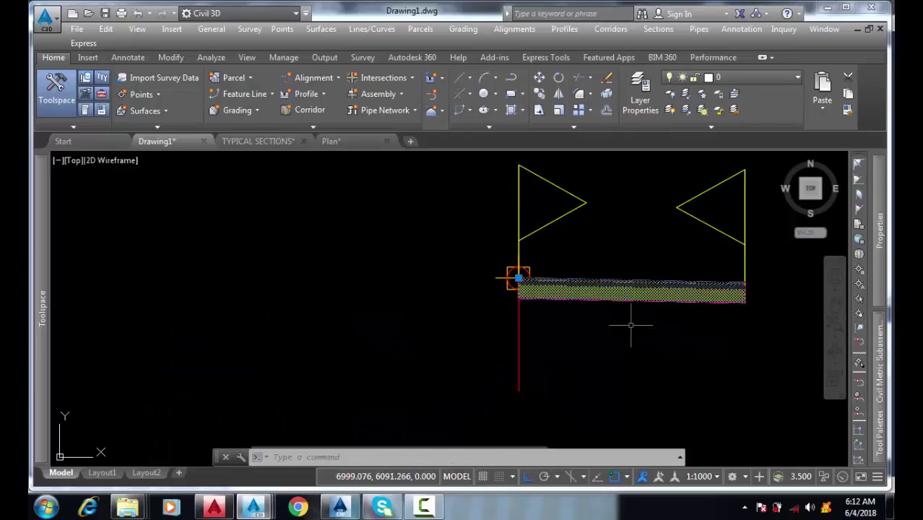
{"action": "key", "text": "Delete"}
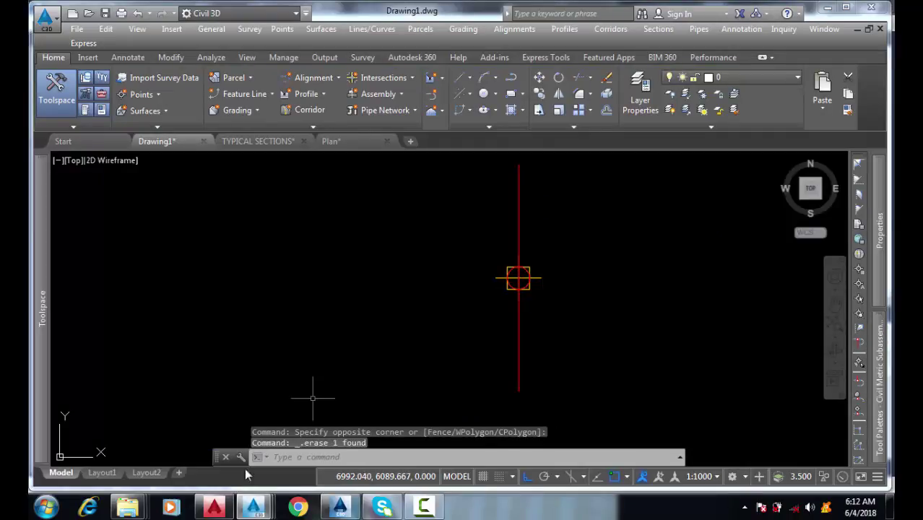
Switch to Subassembly Composer, fit the preview of the origin marker to the screen, and minimize the program.
{"action": "left_click", "coordinate": [340, 507]}
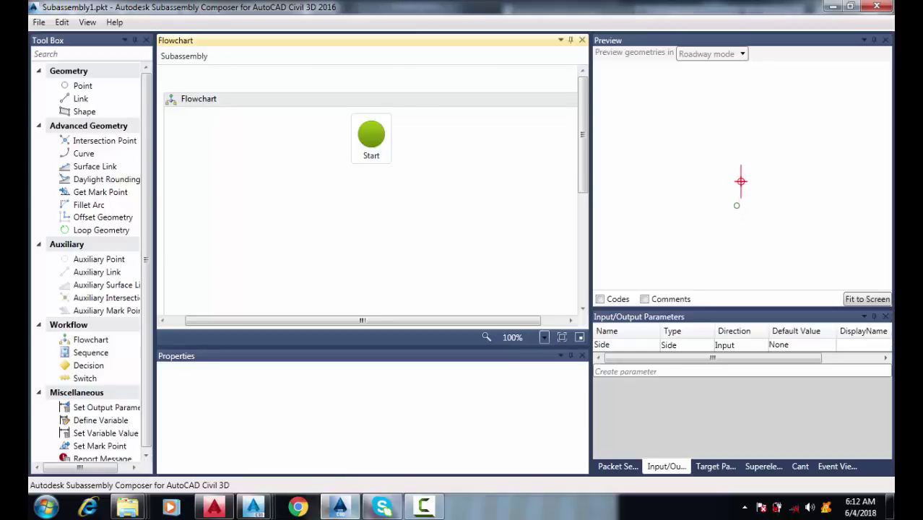
{"action": "left_click", "coordinate": [862, 301]}
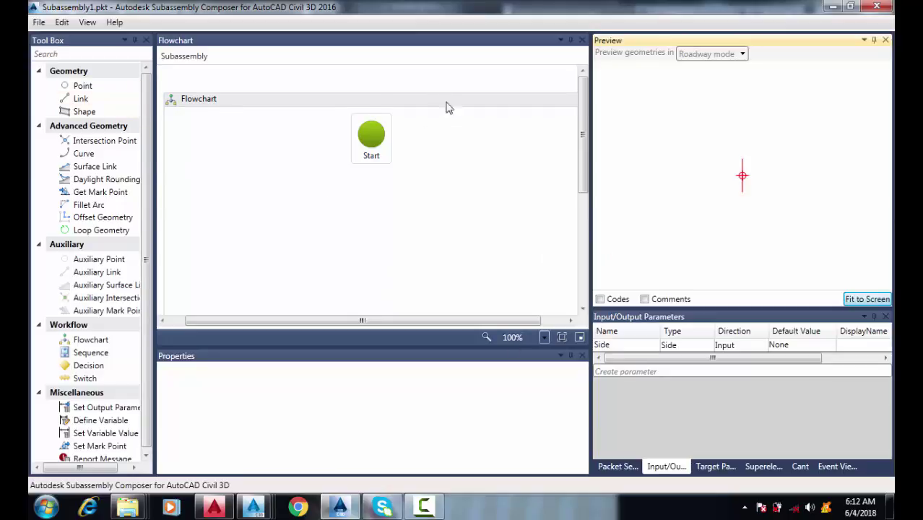
{"action": "left_click", "coordinate": [833, 6]}
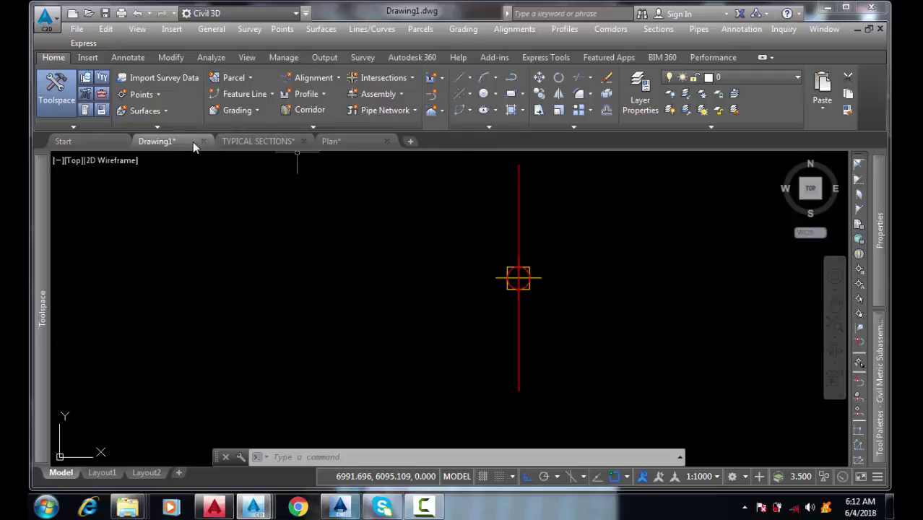
Switch to the TOUTRIAL SUBASEMBLY drawing in AutoCAD and examine the positive and negative X and Y axes around their origin.
{"action": "left_click", "coordinate": [214, 507]}
{"action": "scroll", "coordinate": [540, 289], "scroll_direction": "up", "scroll_amount": 4}
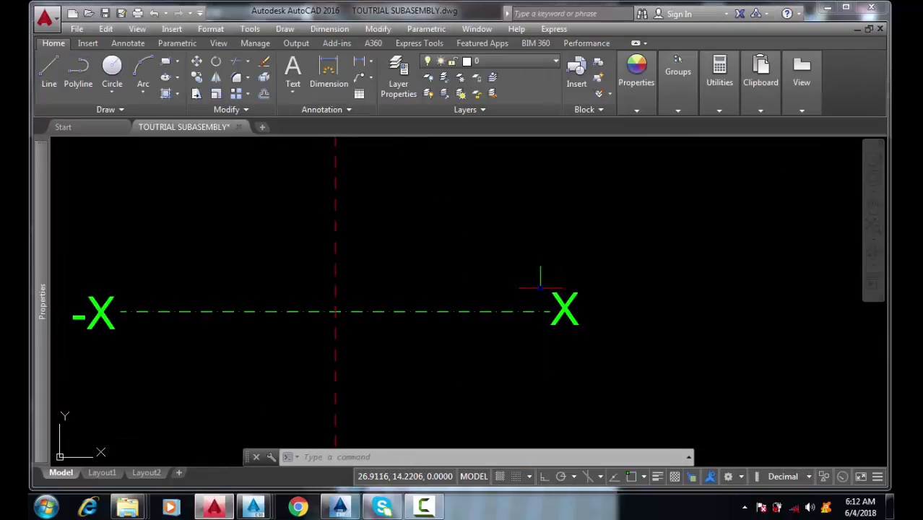
{"action": "scroll", "coordinate": [541, 289], "scroll_direction": "down", "scroll_amount": 4}
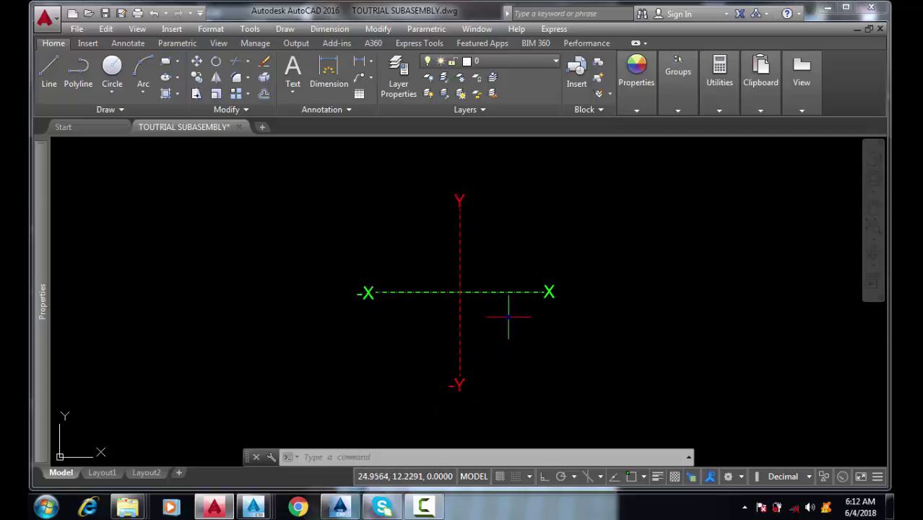
{"action": "middle_click_drag", "start_coordinate": [512, 320], "coordinate": [520, 332]}
{"action": "scroll", "coordinate": [468, 308], "scroll_direction": "up", "scroll_amount": 2}
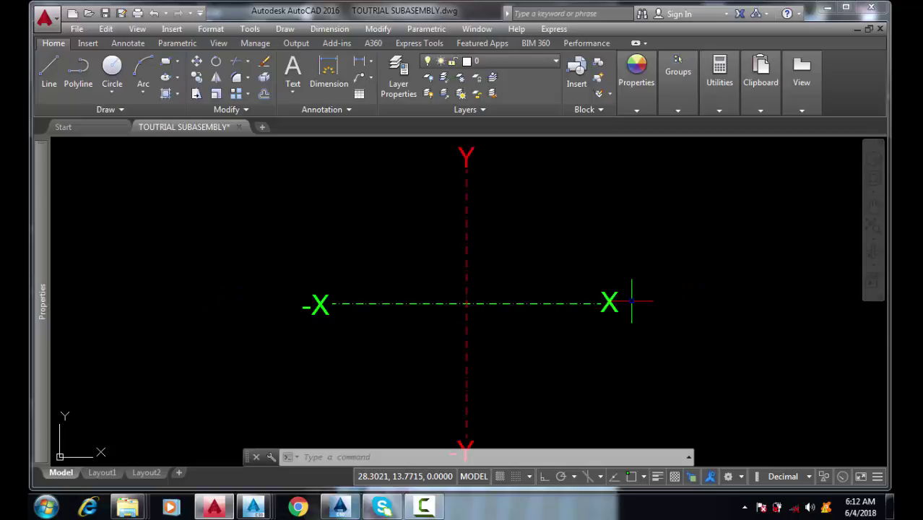
{"action": "scroll", "coordinate": [632, 302], "scroll_direction": "down", "scroll_amount": 2}
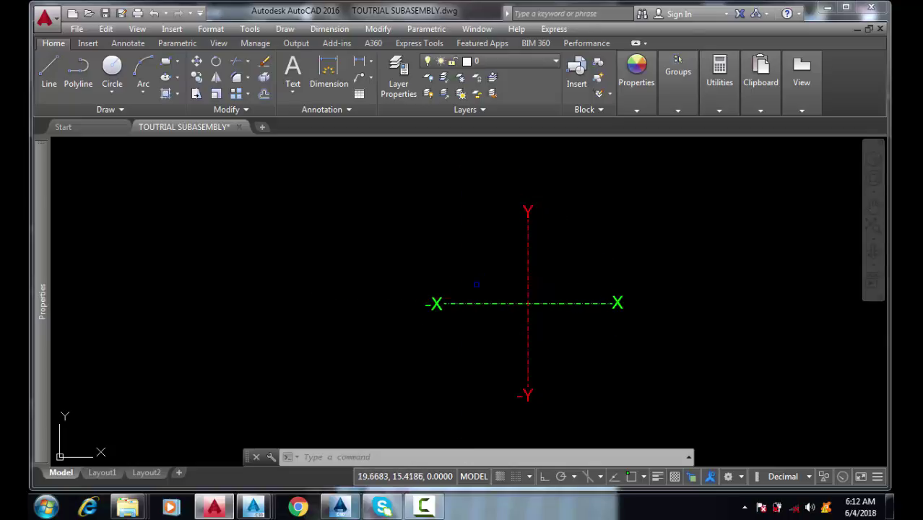
{"action": "scroll", "coordinate": [435, 303], "scroll_direction": "up", "scroll_amount": 2}
{"action": "scroll", "coordinate": [531, 271], "scroll_direction": "down", "scroll_amount": 2}
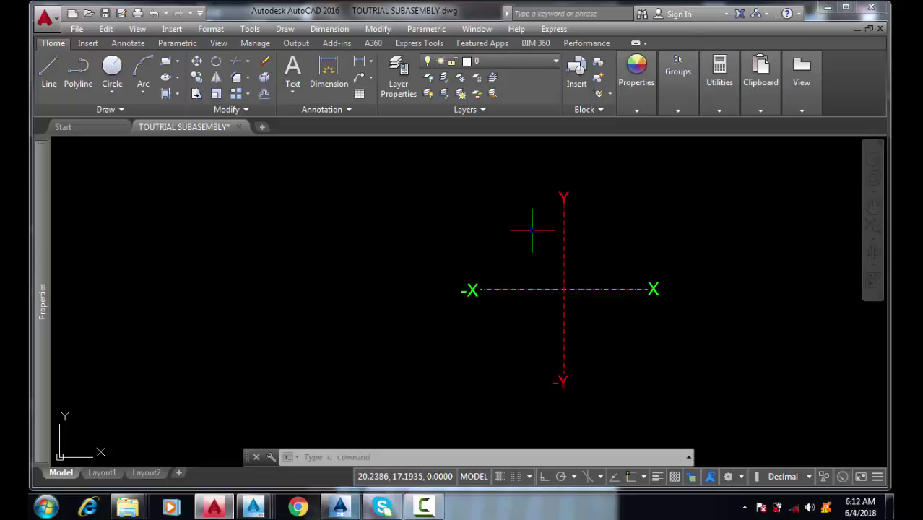
{"action": "scroll", "coordinate": [646, 280], "scroll_direction": "up", "scroll_amount": 2}
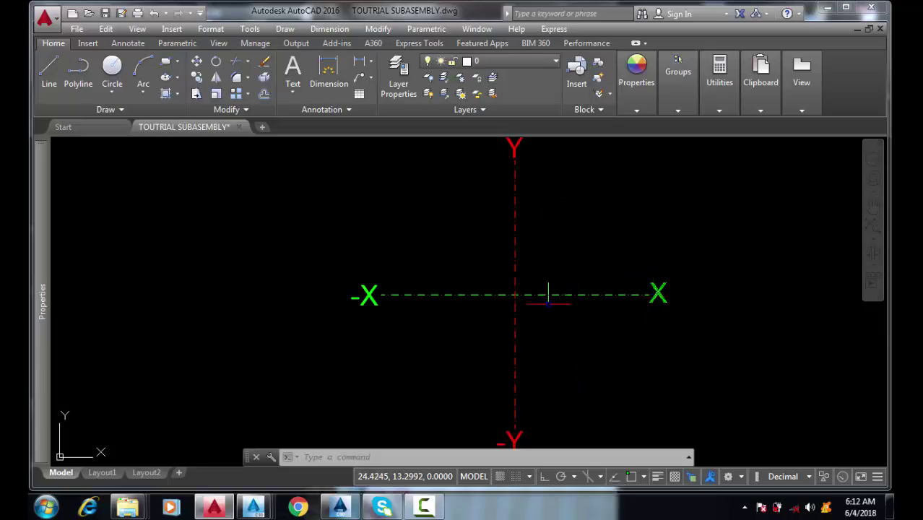
{"action": "scroll", "coordinate": [357, 331], "scroll_direction": "down", "scroll_amount": 2}
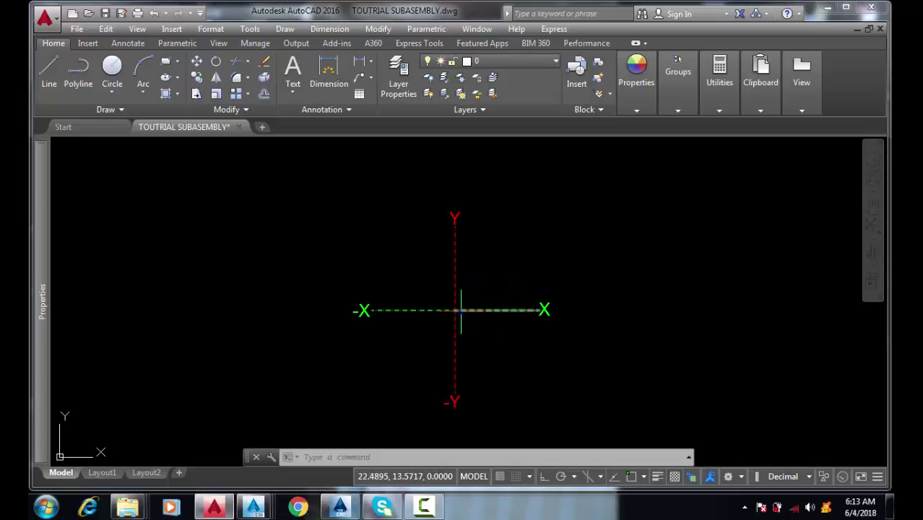
Place a point at the origin where the X and Y axes cross, using the Intersection snap.
{"action": "scroll", "coordinate": [457, 310], "scroll_direction": "up", "scroll_amount": 2}
{"action": "scroll", "coordinate": [455, 311], "scroll_direction": "up", "scroll_amount": 4}
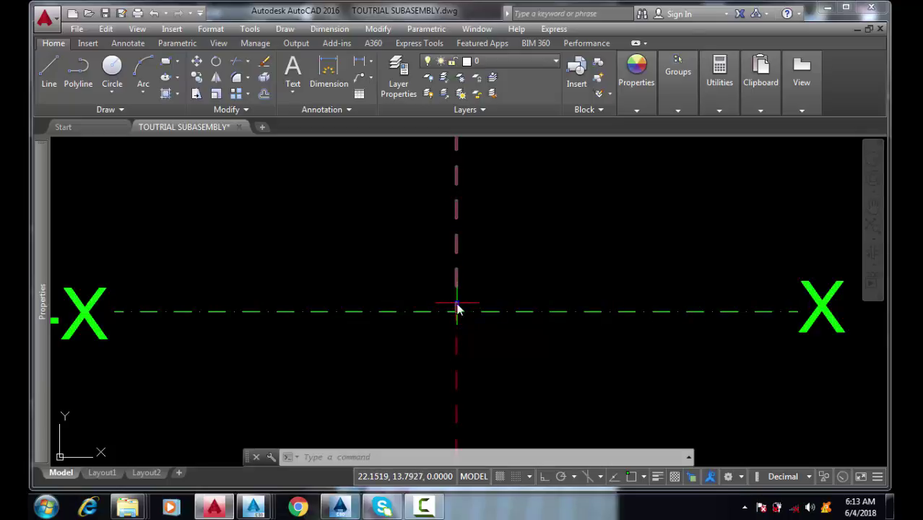
{"action": "type", "text": "POINT"}
{"action": "key", "text": "Return"}
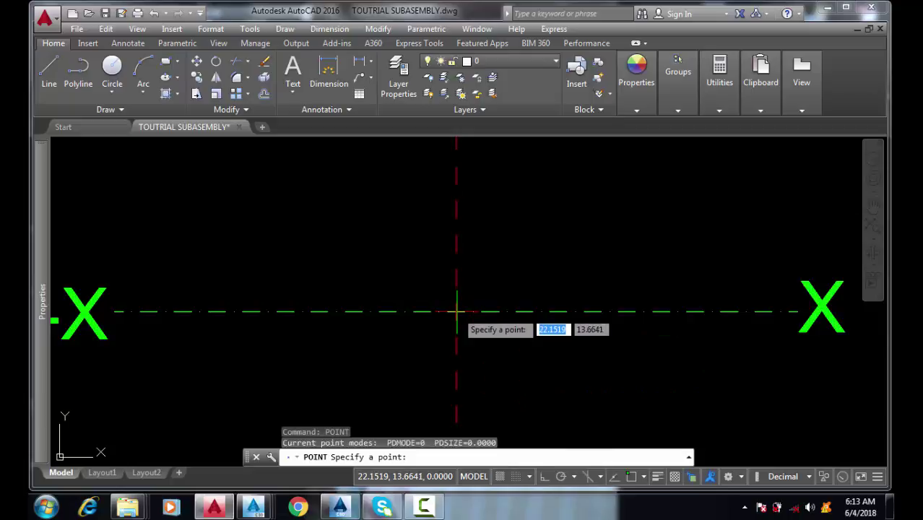
{"action": "right_click", "coordinate": [455, 312], "text": "shift"}
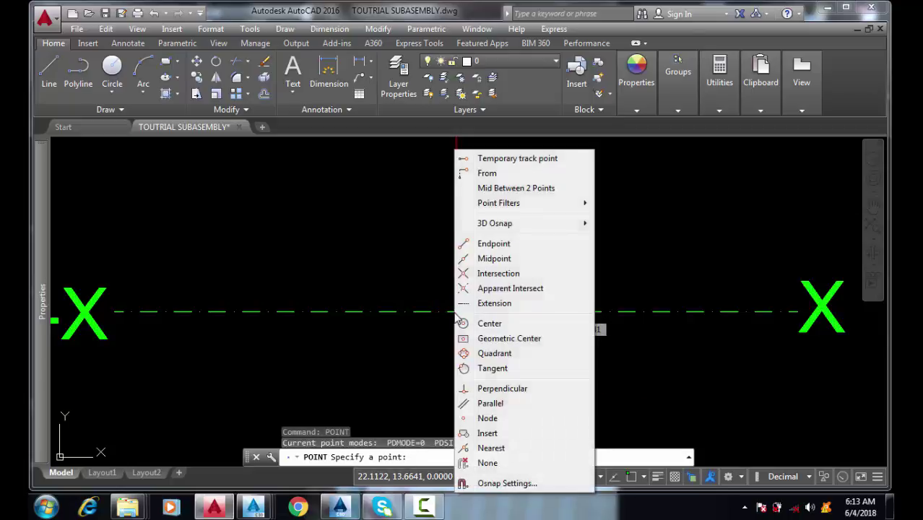
{"action": "left_click", "coordinate": [483, 273]}
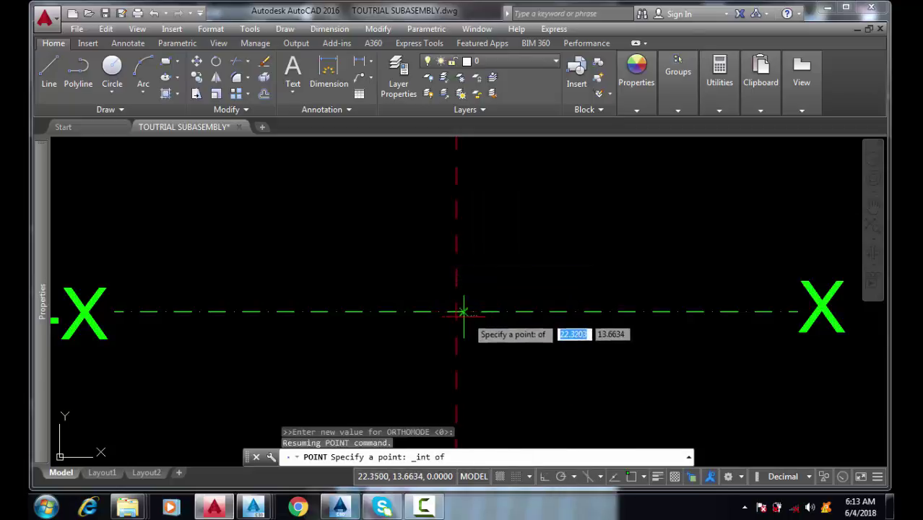
Set the point style to the cross with both a circle and a square around it.
{"action": "left_click", "coordinate": [211, 29]}
{"action": "left_click", "coordinate": [238, 243]}
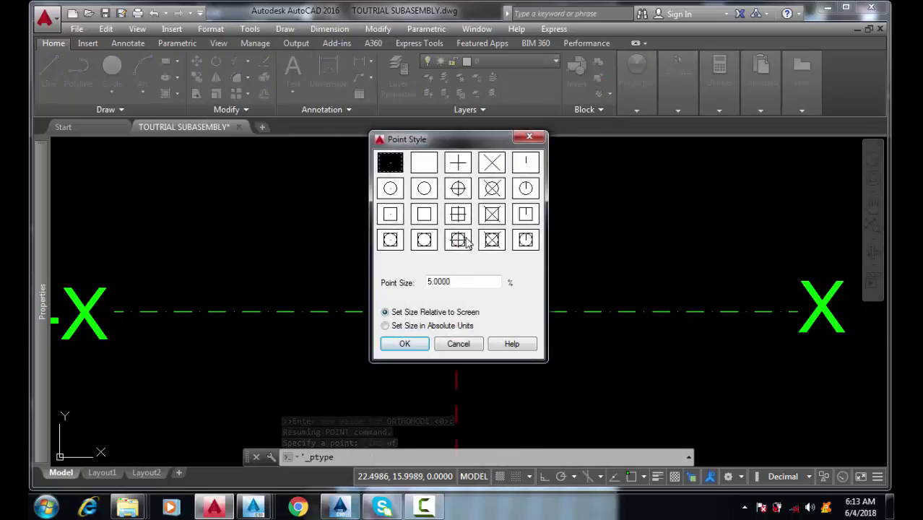
{"action": "left_click", "coordinate": [462, 244]}
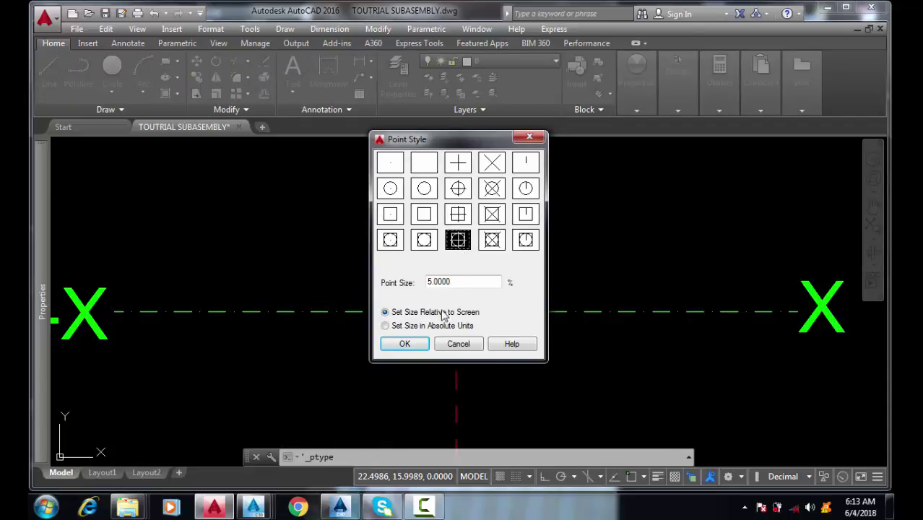
{"action": "left_click", "coordinate": [418, 349]}
Regenerate the drawing to refresh the point marker's size at the origin, and switch back to Drawing1 in Civil 3D.
{"action": "type", "text": "RE"}
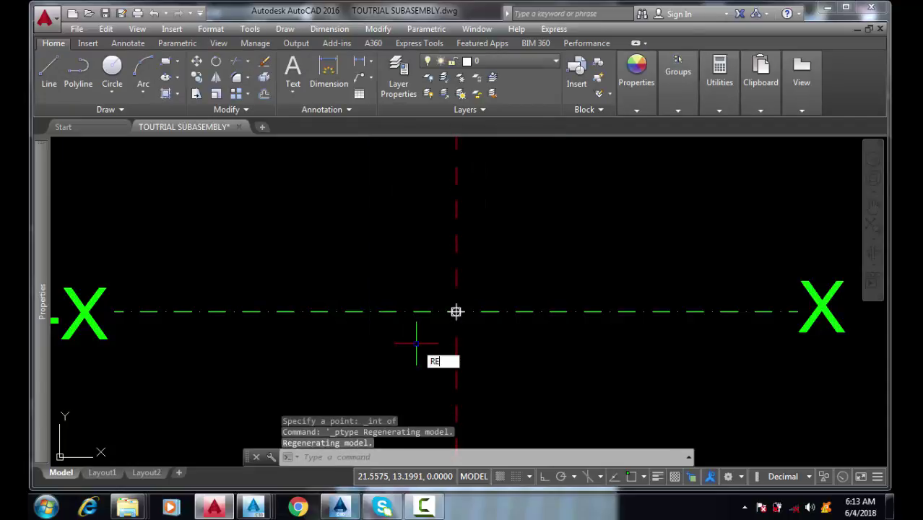
{"action": "key", "text": "Return"}
{"action": "scroll", "coordinate": [433, 340], "scroll_direction": "down", "scroll_amount": 4}
{"action": "scroll", "coordinate": [457, 353], "scroll_direction": "up", "scroll_amount": 6}
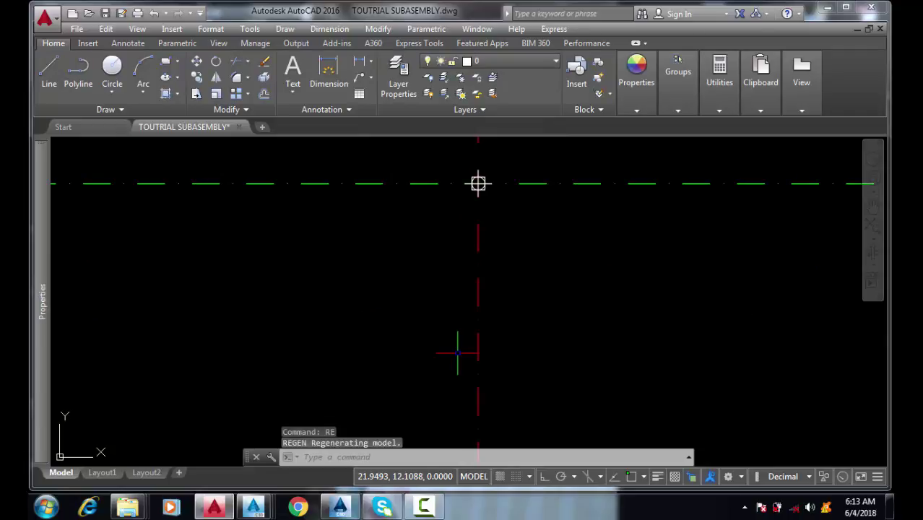
{"action": "type", "text": "RE"}
{"action": "key", "text": "Return"}
{"action": "scroll", "coordinate": [458, 353], "scroll_direction": "down", "scroll_amount": 5}
{"action": "scroll", "coordinate": [473, 298], "scroll_direction": "up", "scroll_amount": 5}
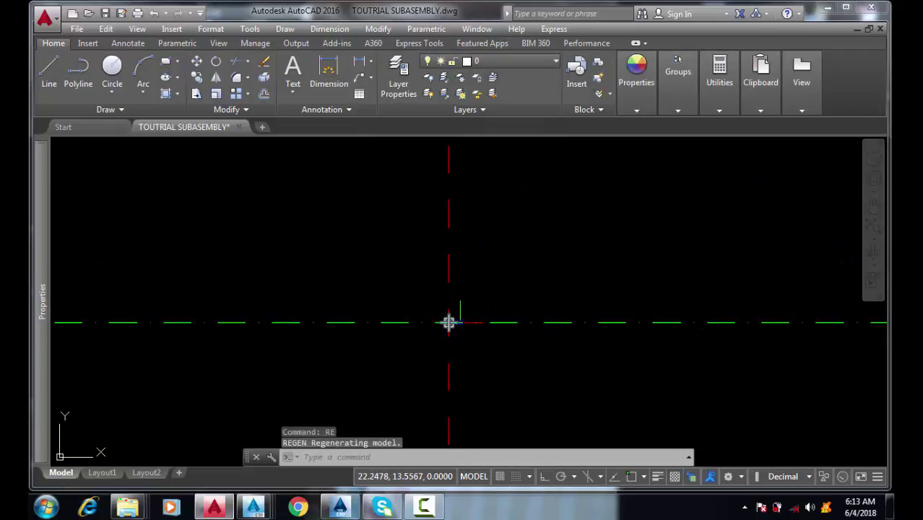
{"action": "left_click", "coordinate": [220, 509]}
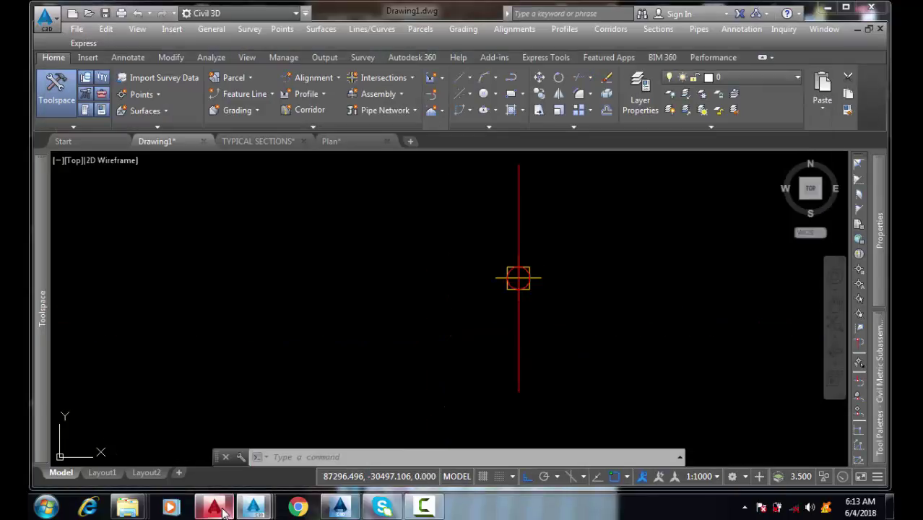
Compare the origin marker in Subassembly Composer's preview with the assembly baseline marker in Civil 3D's Drawing1.
{"action": "left_click", "coordinate": [339, 507]}
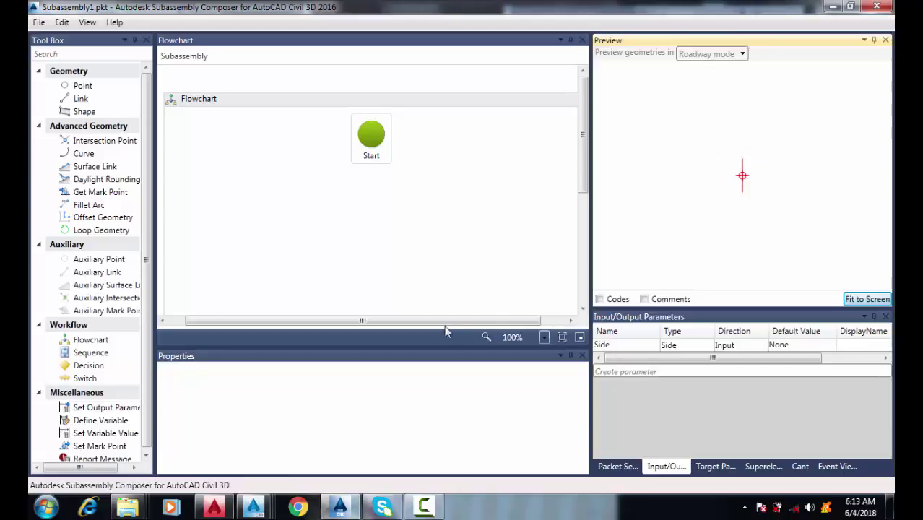
{"action": "mouse_move", "coordinate": [253, 507]}
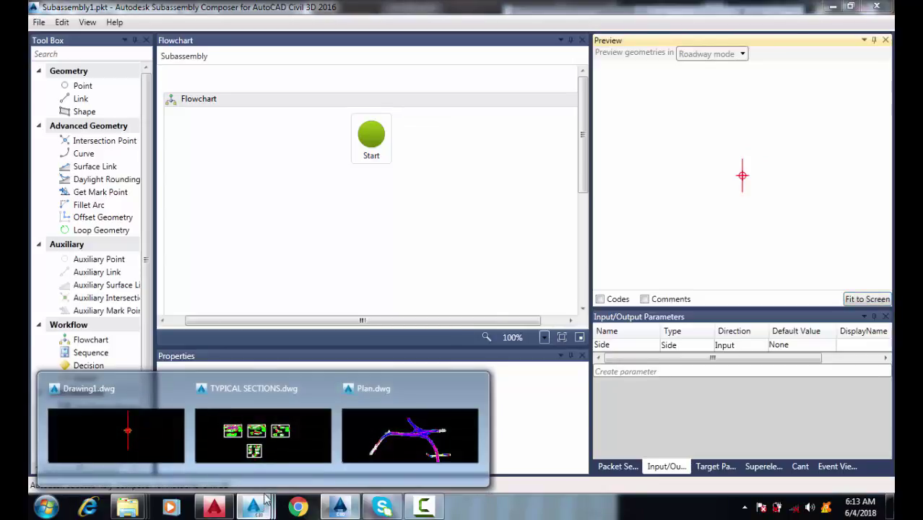
{"action": "left_click", "coordinate": [165, 431]}
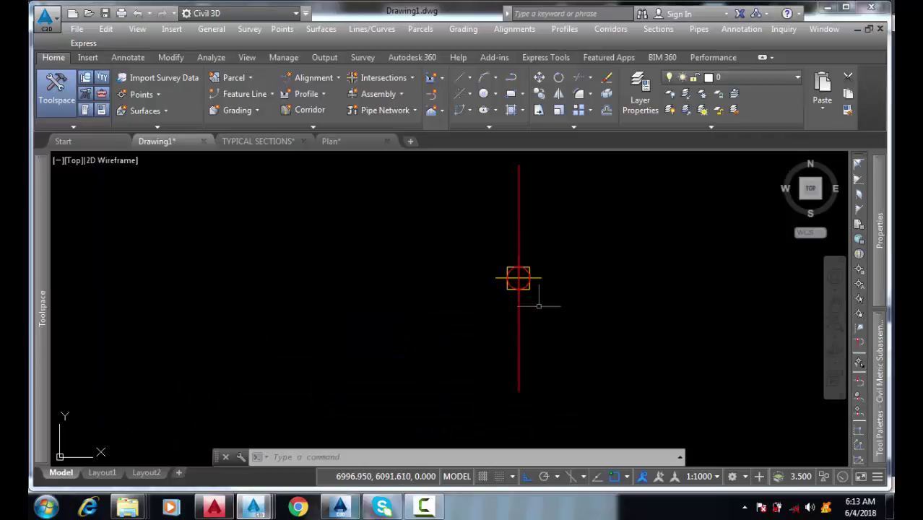
{"action": "scroll", "coordinate": [517, 278], "scroll_direction": "down", "scroll_amount": 5}
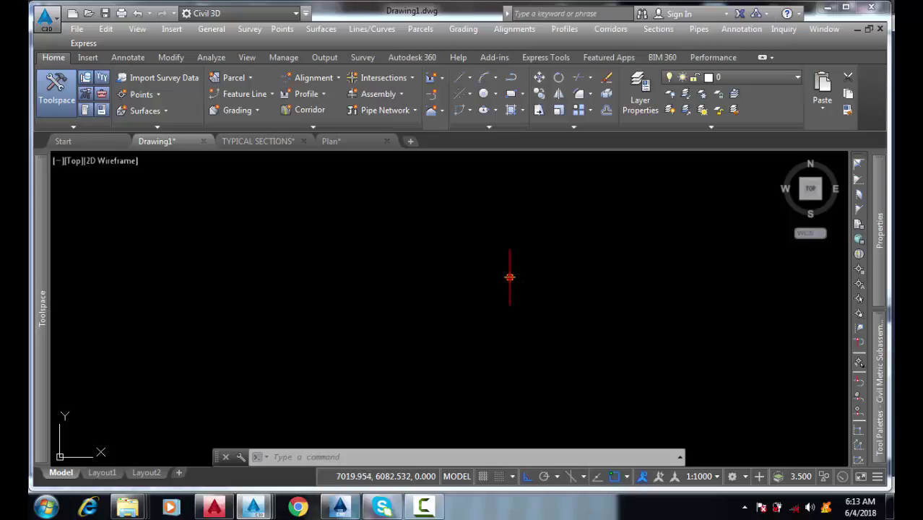
{"action": "mouse_move", "coordinate": [880, 400]}
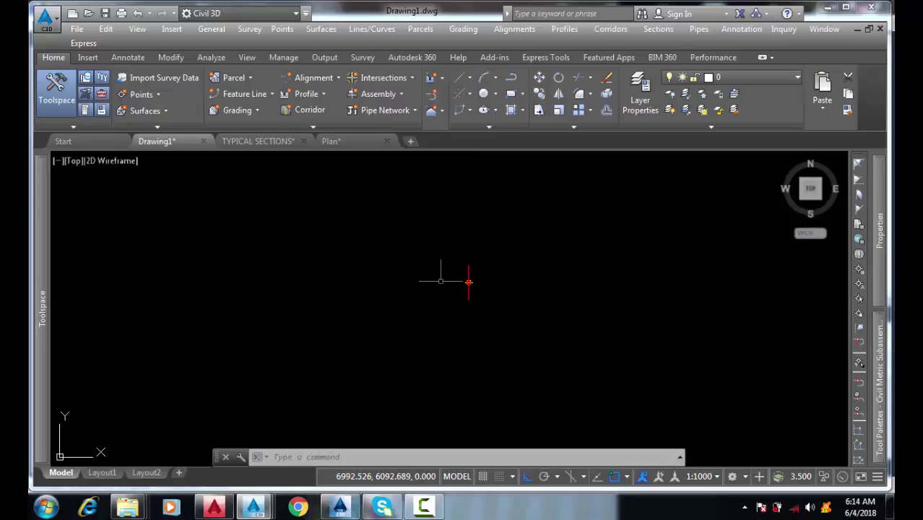
{"action": "scroll", "coordinate": [445, 289], "scroll_direction": "up", "scroll_amount": 2}
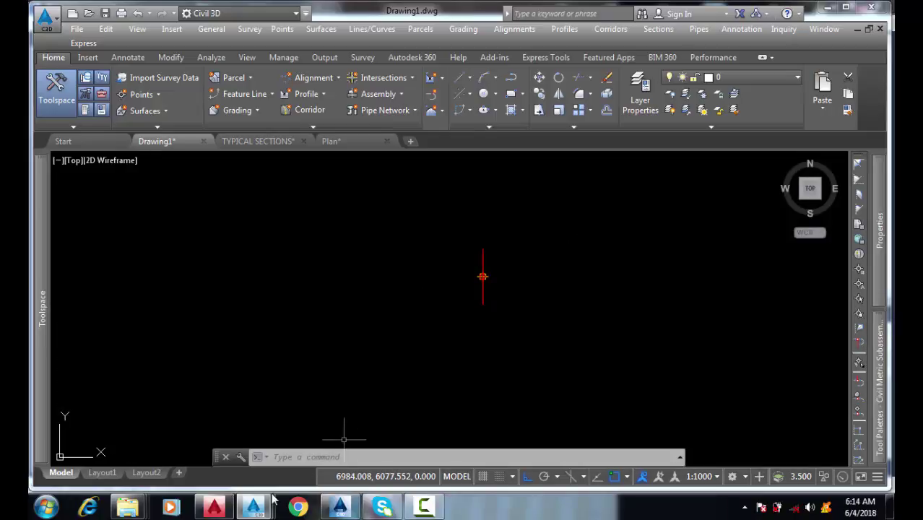
Switch to the TYPICAL SECTIONS drawing and examine the carriageway, median and slip ramps of the Fourth Ring Road section with service road.
{"action": "mouse_move", "coordinate": [254, 511]}
{"action": "left_click", "coordinate": [299, 452]}
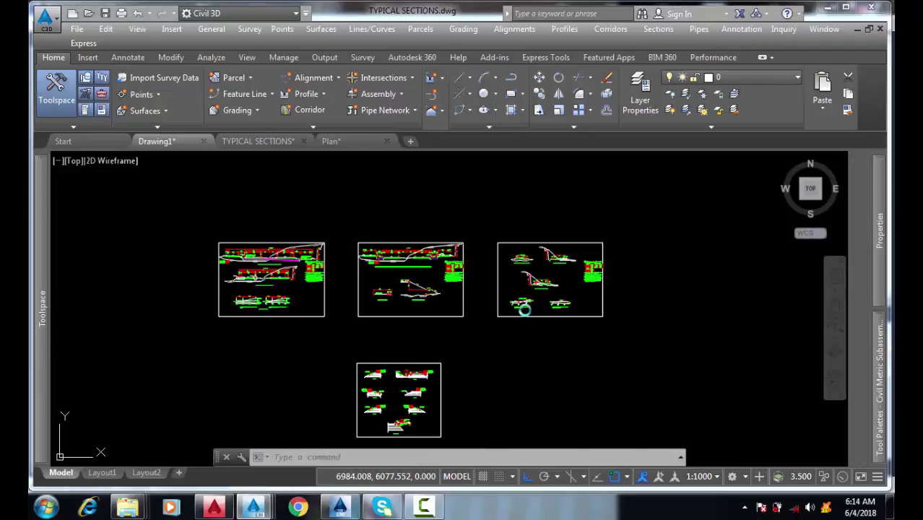
{"action": "scroll", "coordinate": [404, 238], "scroll_direction": "up", "scroll_amount": 4}
{"action": "scroll", "coordinate": [531, 204], "scroll_direction": "down", "scroll_amount": 2}
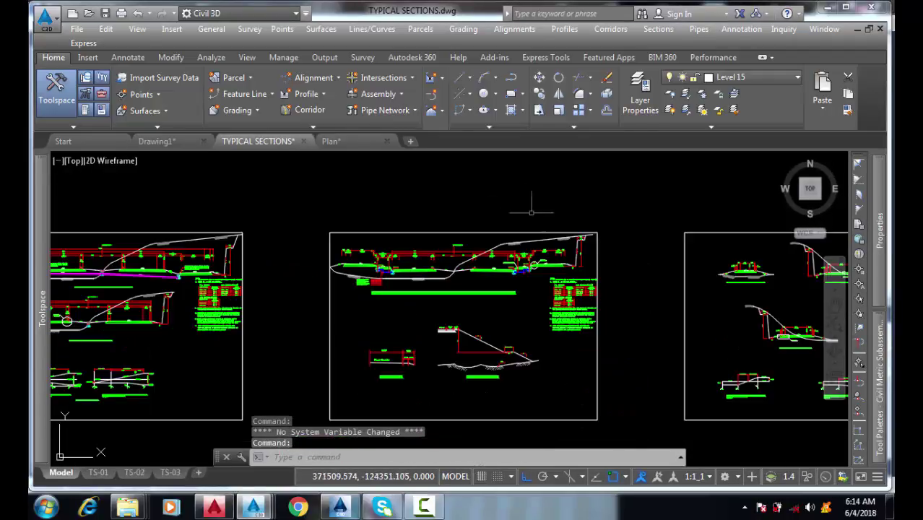
{"action": "scroll", "coordinate": [573, 281], "scroll_direction": "up", "scroll_amount": 2}
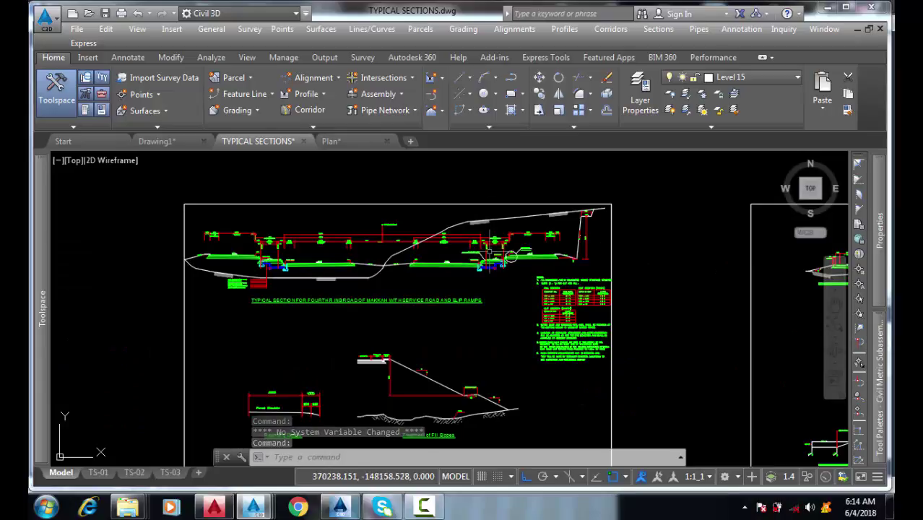
{"action": "scroll", "coordinate": [349, 270], "scroll_direction": "up", "scroll_amount": 5}
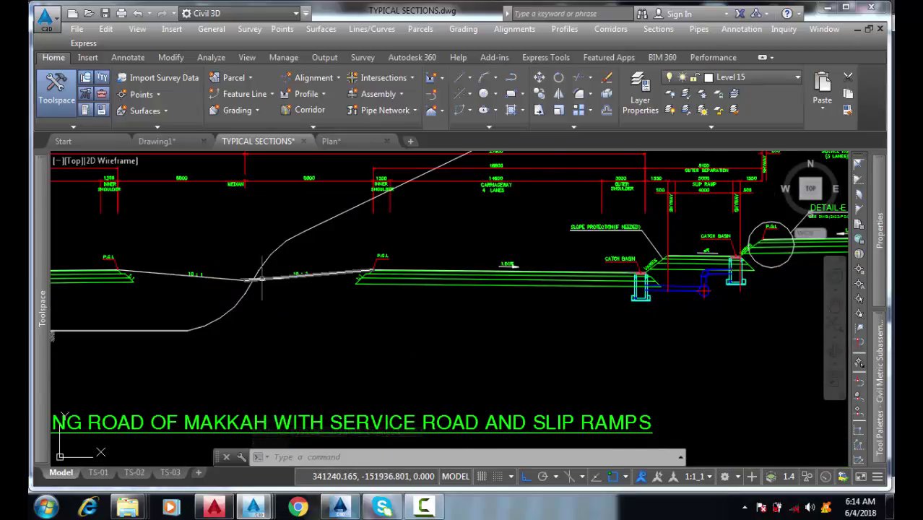
{"action": "scroll", "coordinate": [272, 277], "scroll_direction": "down", "scroll_amount": 5}
{"action": "mouse_move", "coordinate": [888, 441]}
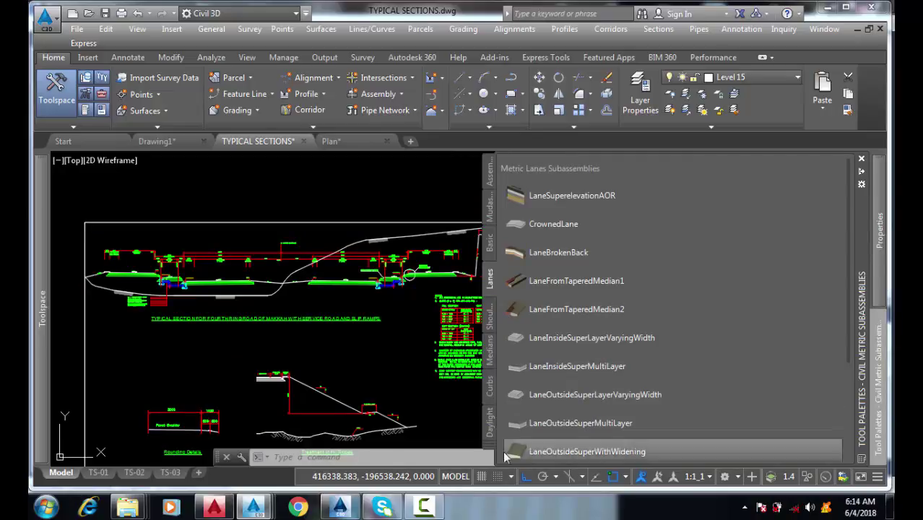
Compare Subassembly Composer's preview origin with the X and Y axes crossing in AutoCAD's TOUTRIAL SUBASEMBLY drawing.
{"action": "left_click", "coordinate": [424, 505]}
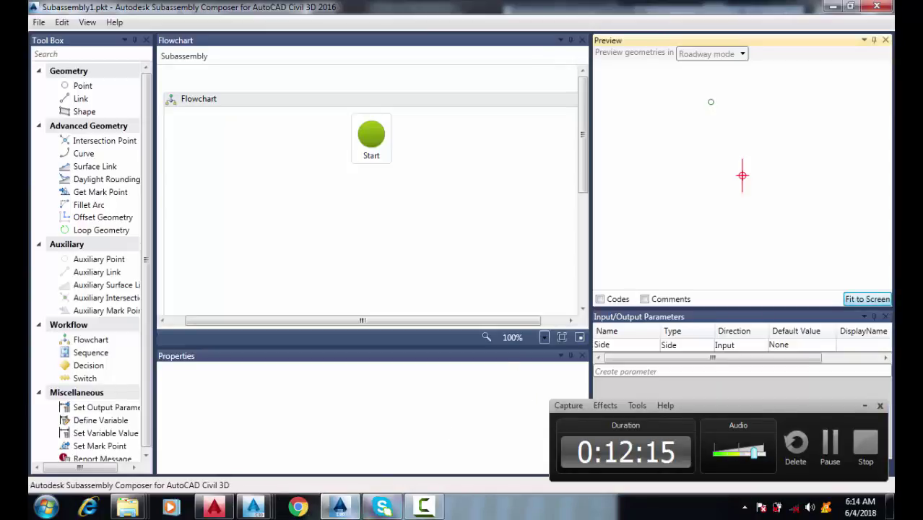
{"action": "left_click", "coordinate": [834, 7]}
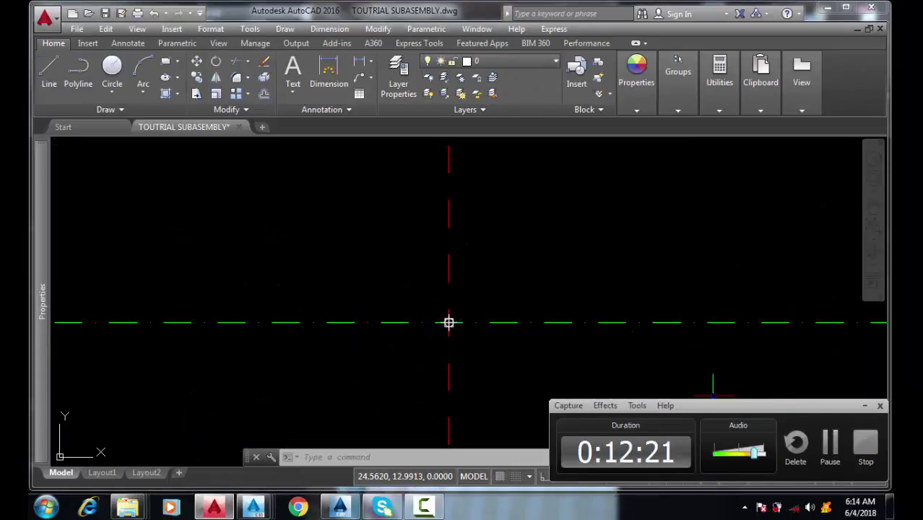
{"action": "left_click", "coordinate": [865, 405]}
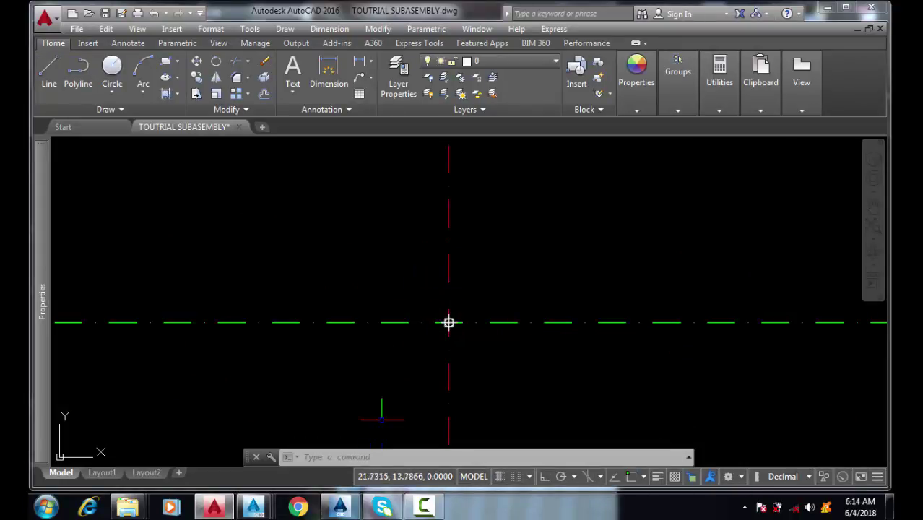
{"action": "left_click", "coordinate": [340, 506]}
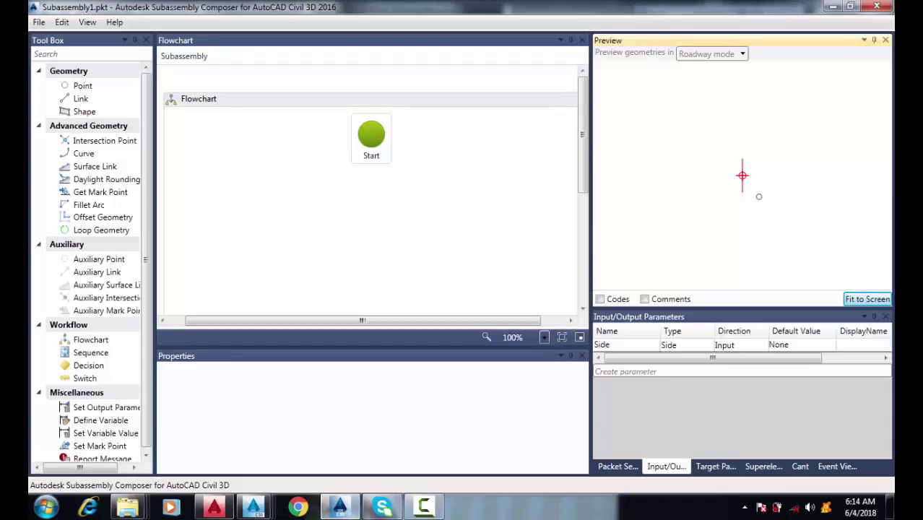
{"action": "left_click", "coordinate": [832, 6]}
{"action": "scroll", "coordinate": [508, 267], "scroll_direction": "down", "scroll_amount": 2}
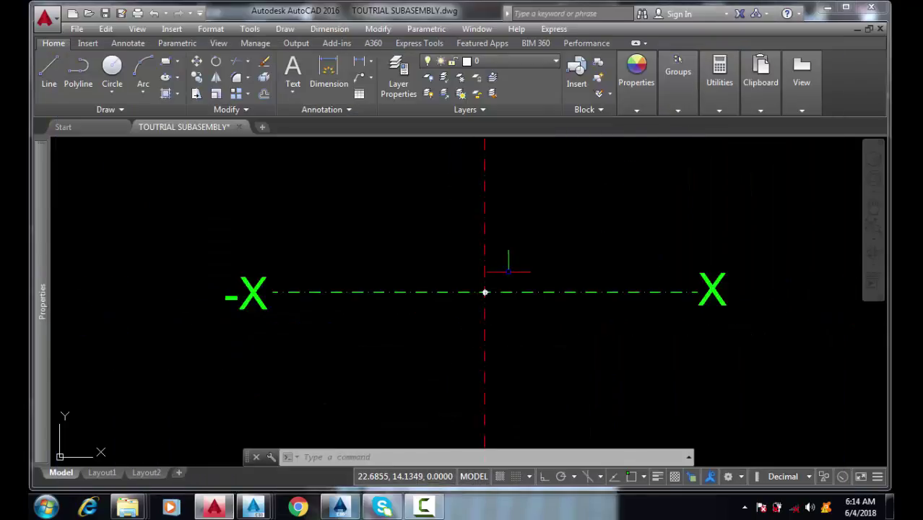
{"action": "scroll", "coordinate": [508, 262], "scroll_direction": "down", "scroll_amount": 1}
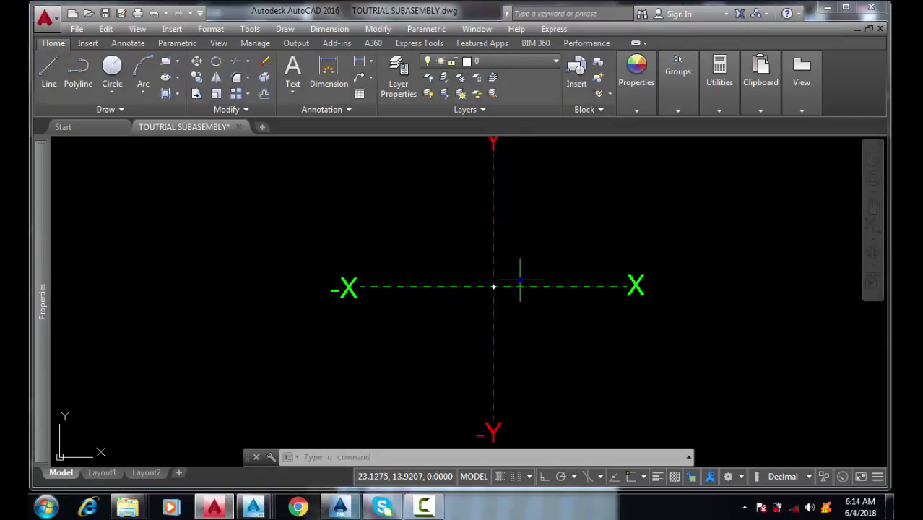
{"action": "mouse_move", "coordinate": [498, 286]}
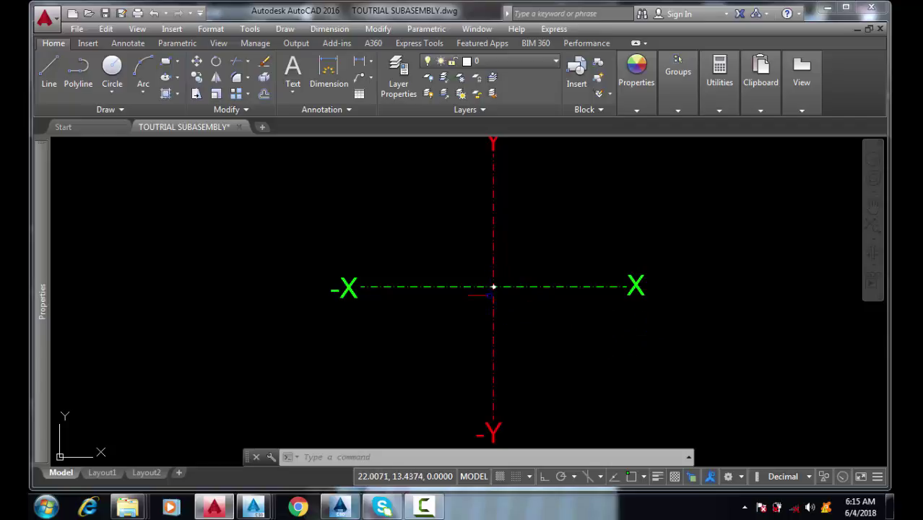
{"action": "scroll", "coordinate": [494, 286], "scroll_direction": "up", "scroll_amount": 2}
{"action": "scroll", "coordinate": [490, 289], "scroll_direction": "down", "scroll_amount": 2}
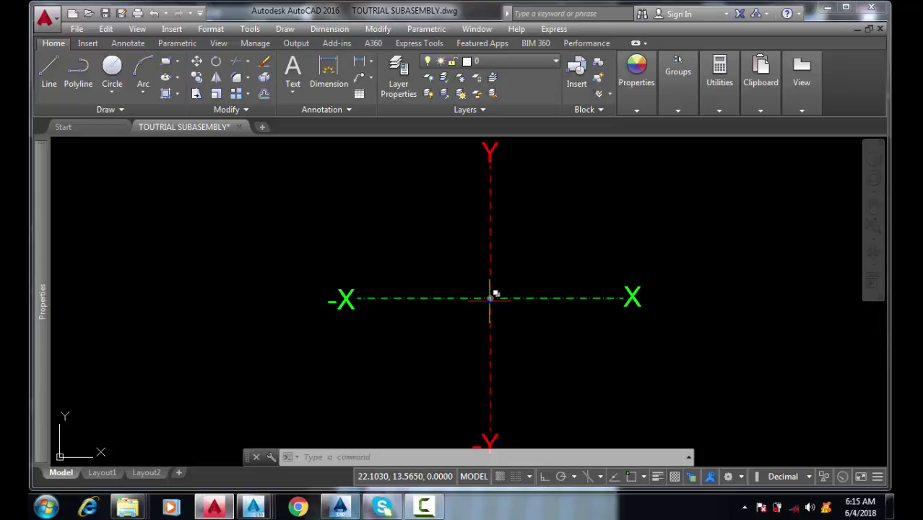
{"action": "mouse_move", "coordinate": [490, 346]}
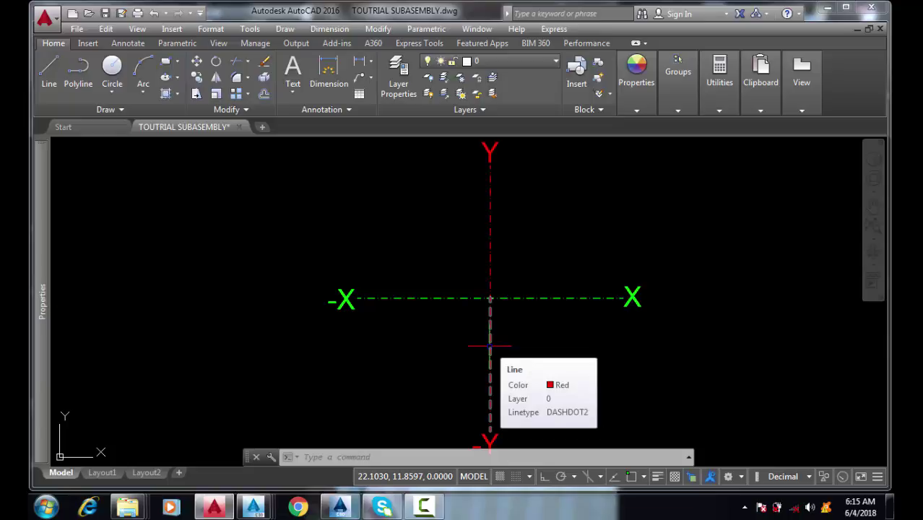
Regenerate the drawing to refresh the point marker where the axes cross, and return to Subassembly Composer.
{"action": "scroll", "coordinate": [491, 296], "scroll_direction": "up", "scroll_amount": 2}
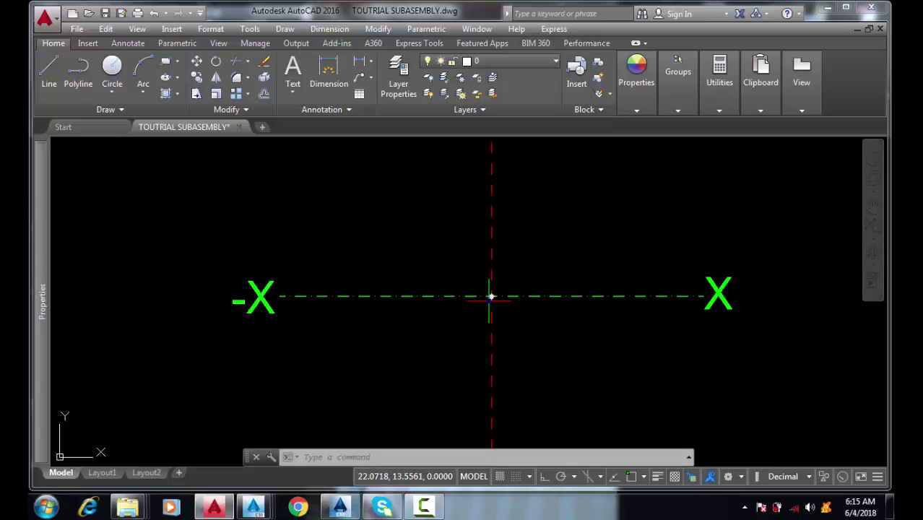
{"action": "type", "text": "RE"}
{"action": "key", "text": "Return"}
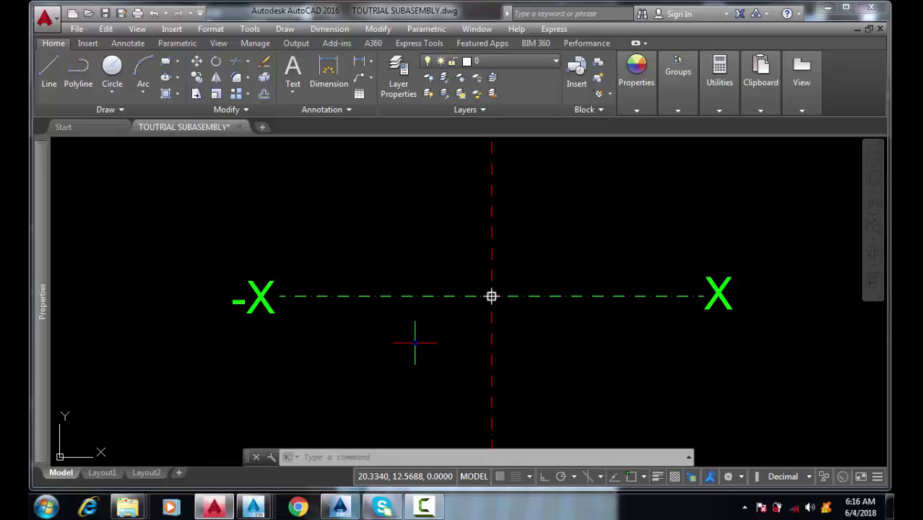
{"action": "scroll", "coordinate": [415, 344], "scroll_direction": "down", "scroll_amount": 3}
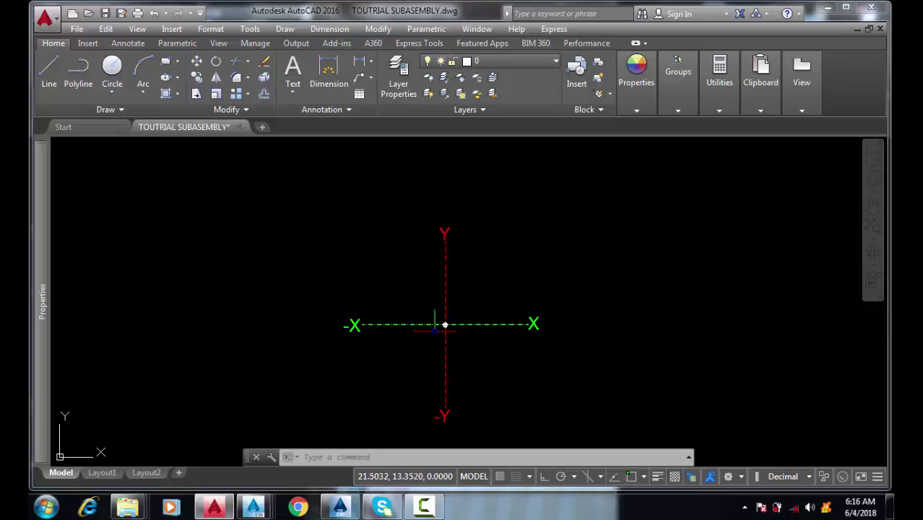
{"action": "scroll", "coordinate": [435, 331], "scroll_direction": "up", "scroll_amount": 2}
{"action": "scroll", "coordinate": [520, 325], "scroll_direction": "down", "scroll_amount": 2}
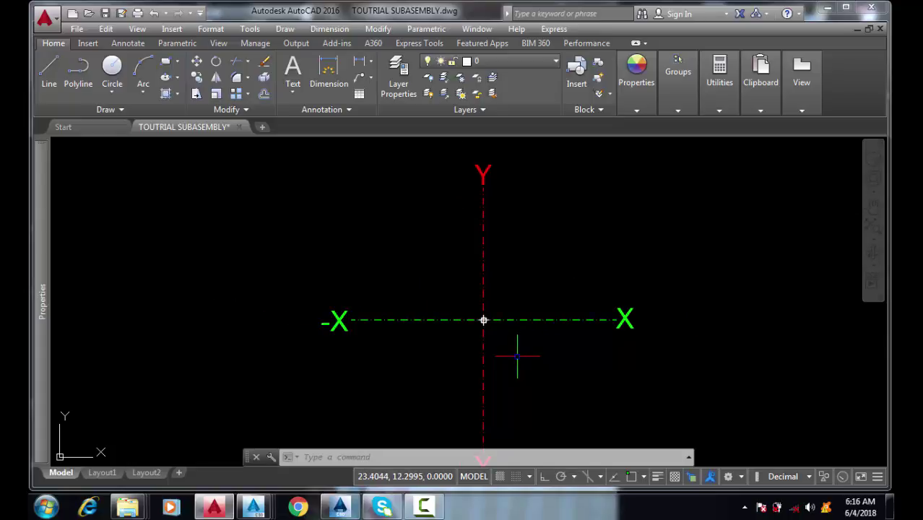
{"action": "left_click", "coordinate": [338, 508]}
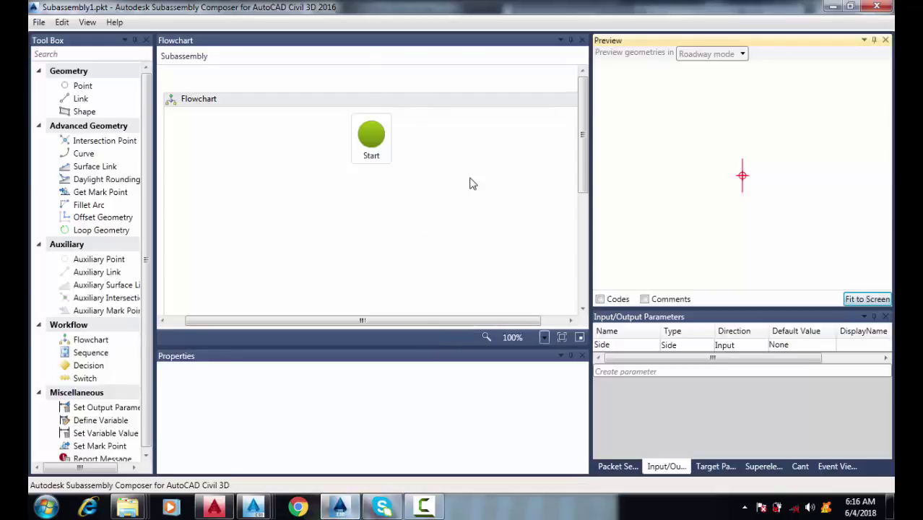